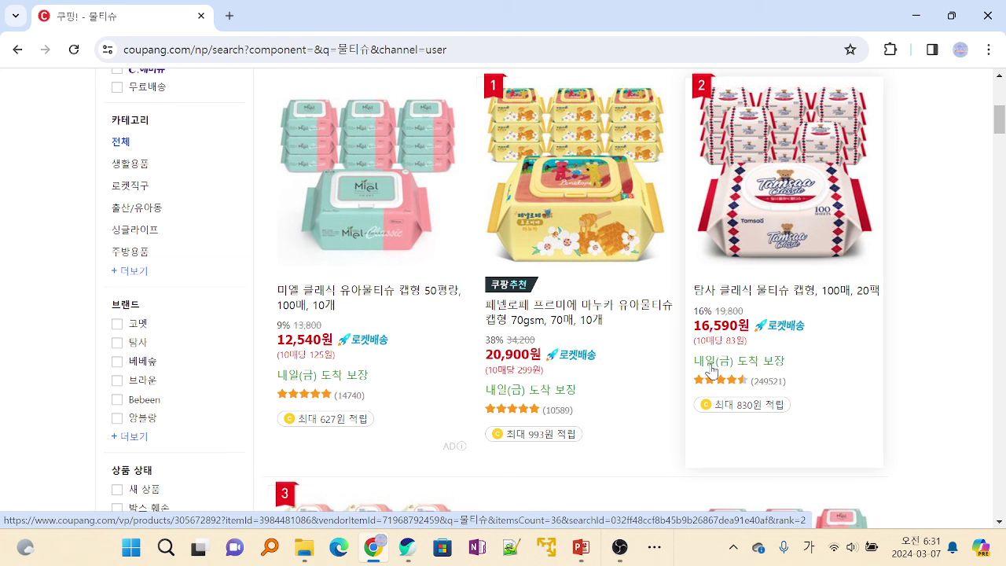
Examine the first 물티슈 search result, checking its product name, price, reward points and ad label.
scroll(704, 354, "up", 3)
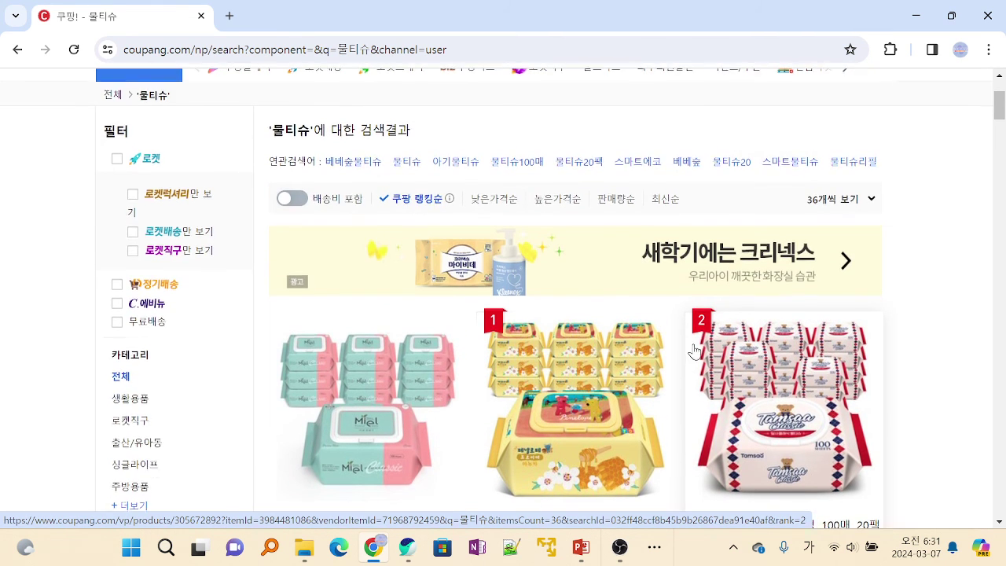
scroll(702, 345, "down", 4)
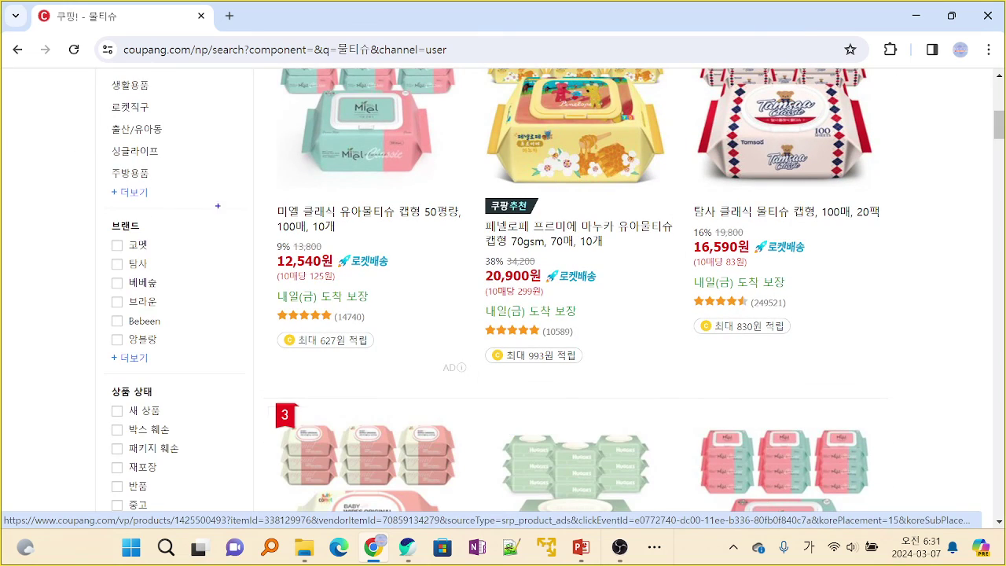
left_click_drag(266, 197, 468, 237)
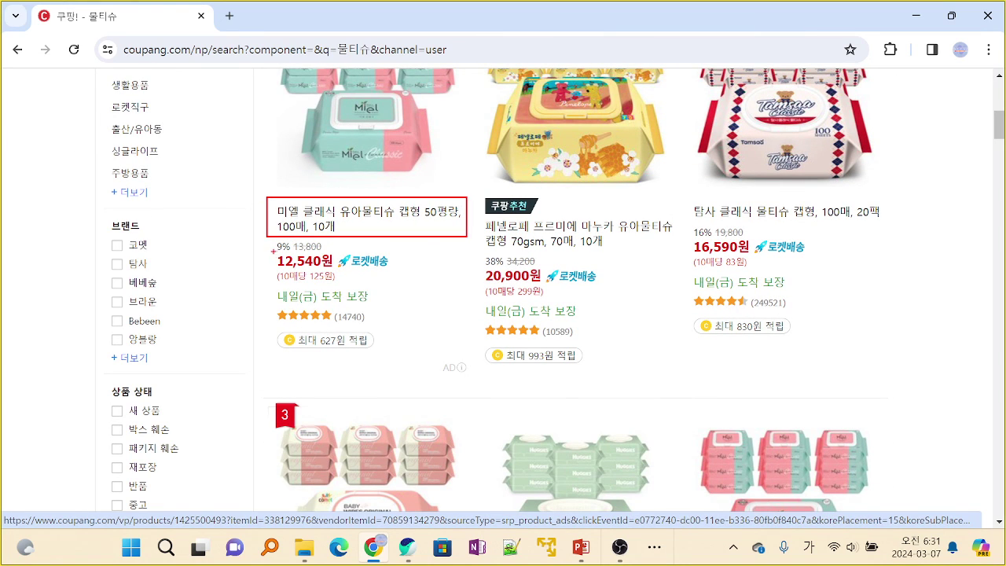
left_click_drag(280, 254, 323, 267)
mouse_move(272, 353)
left_mouse_down()
mouse_move(423, 390)
mouse_move(472, 391)
left_mouse_up()
left_click_drag(260, 178, 309, 196)
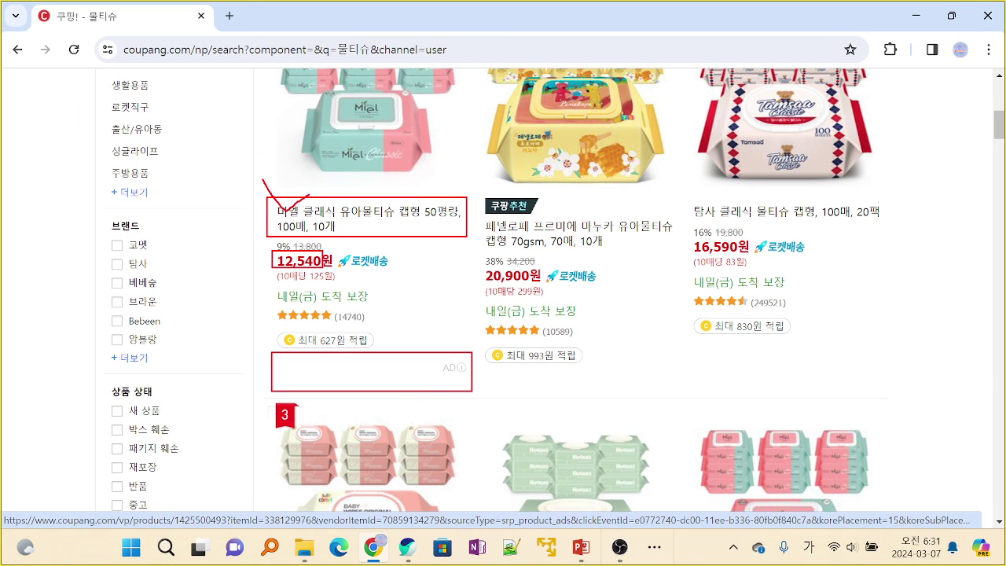
left_click_drag(280, 252, 319, 245)
left_click_drag(282, 340, 333, 343)
mouse_move(289, 349)
left_mouse_down()
mouse_move(301, 355)
mouse_move(338, 335)
left_mouse_up()
key("Escape")
Look through the first page of 물티슈 search results and open results page 2.
scroll(655, 324, "up", 4)
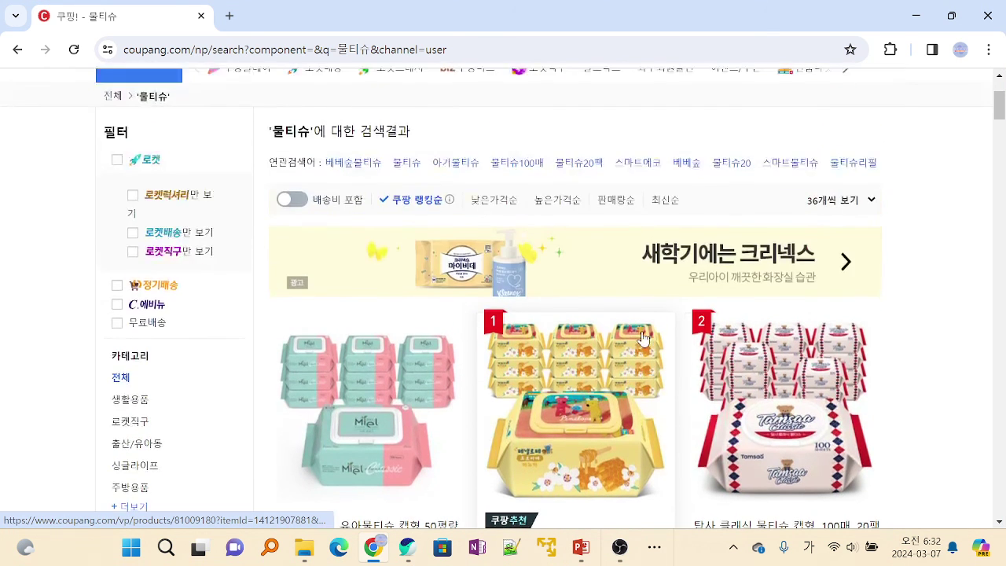
scroll(644, 339, "down", 4)
scroll(643, 339, "down", 15)
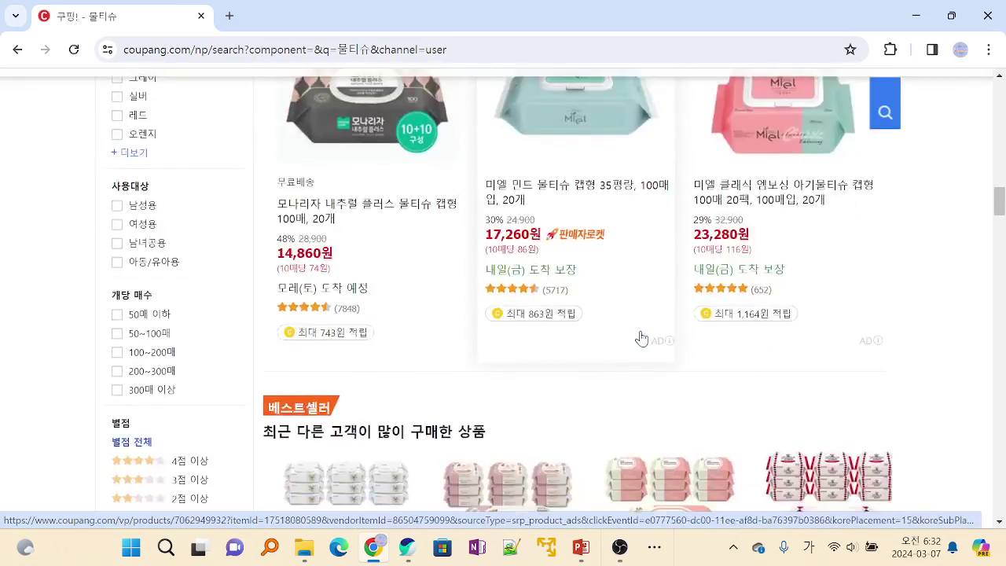
scroll(643, 339, "down", 15)
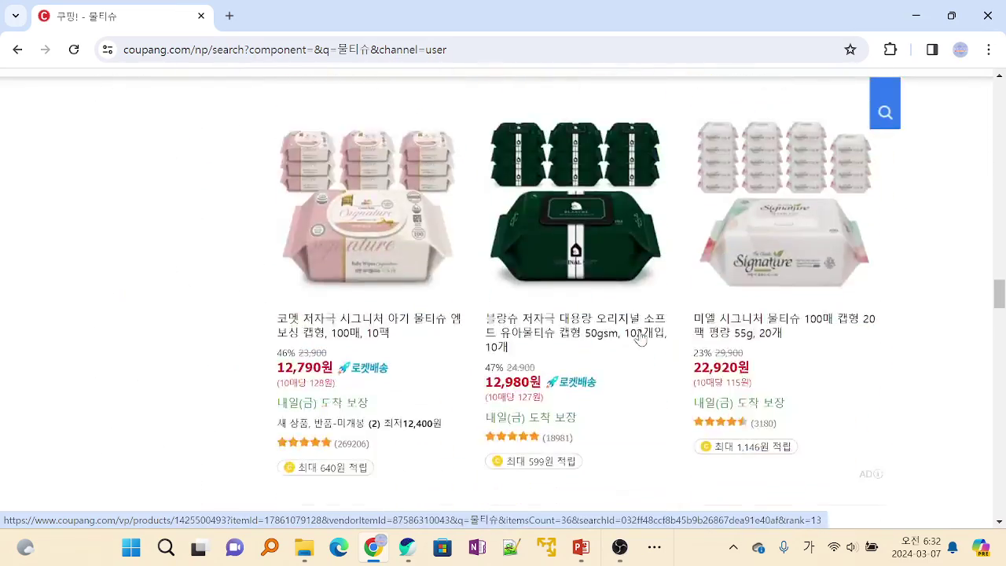
scroll(639, 338, "down", 15)
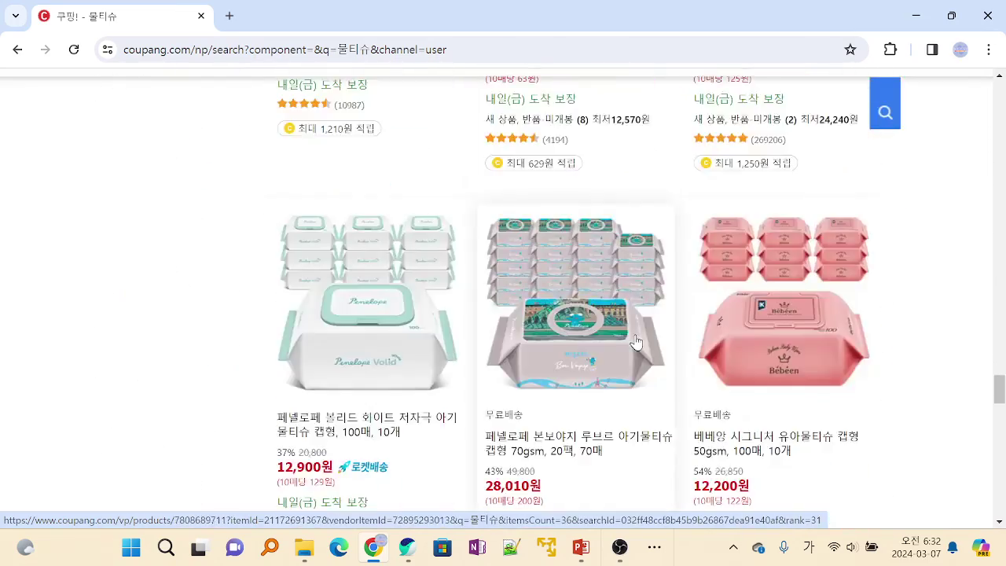
scroll(637, 338, "down", 5)
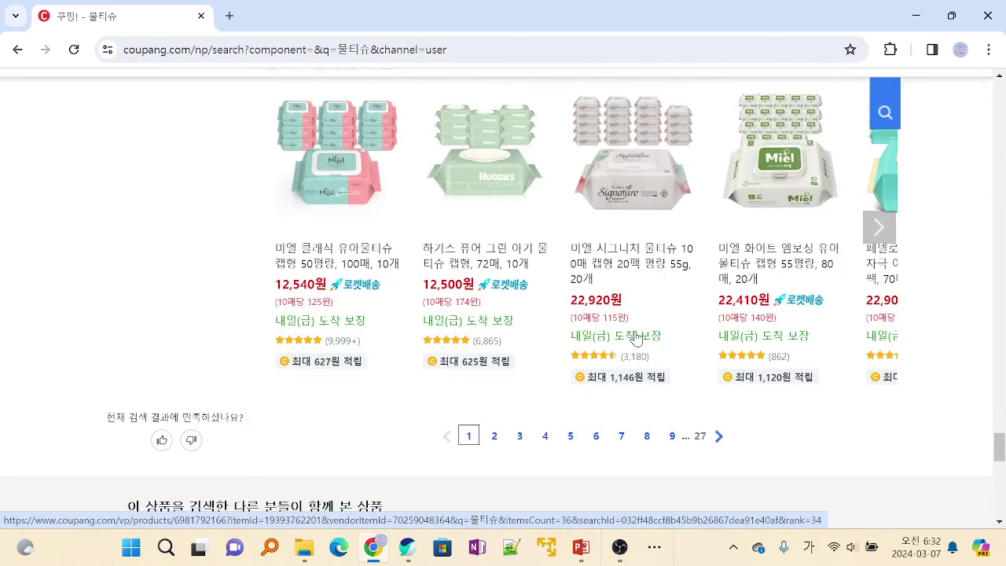
left_click(495, 437)
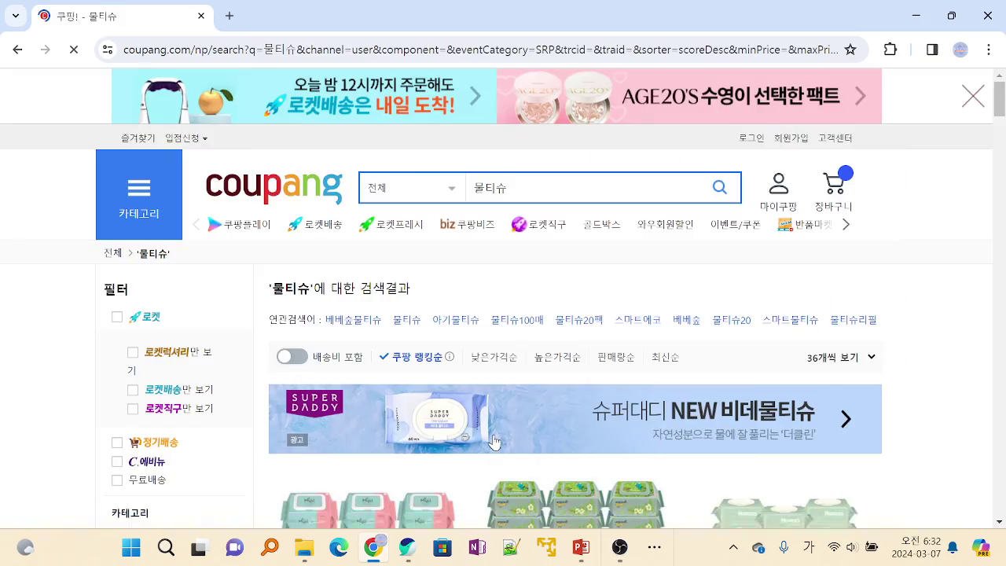
Look through the products on results page 2 and open results page 3.
scroll(494, 437, "down", 10)
scroll(491, 435, "down", 10)
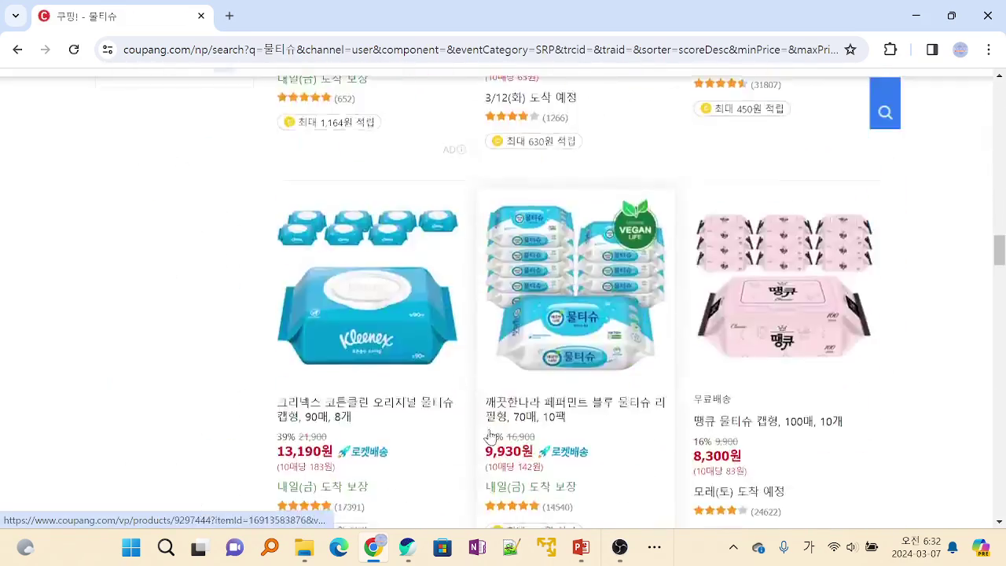
scroll(482, 433, "down", 10)
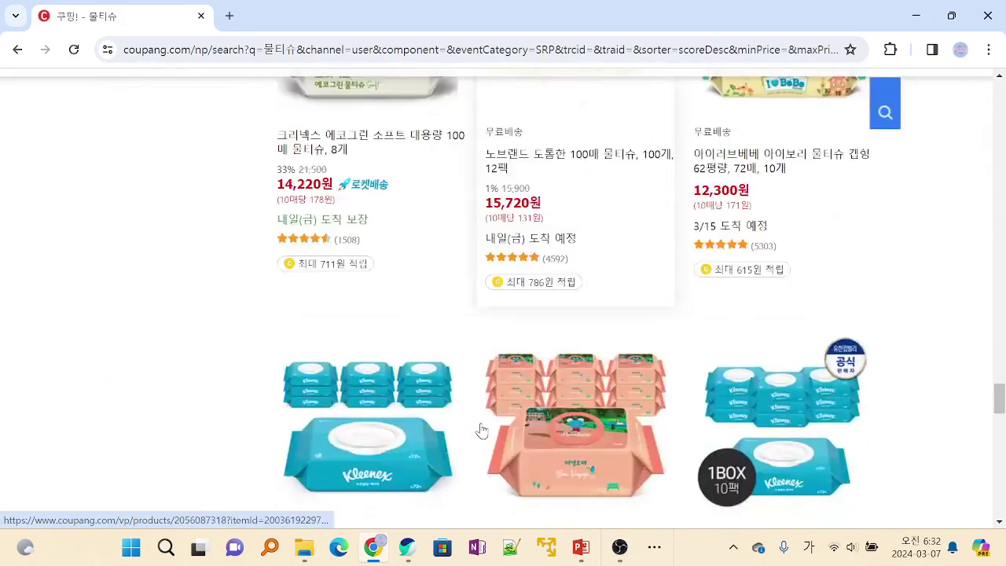
scroll(481, 422, "up", 1)
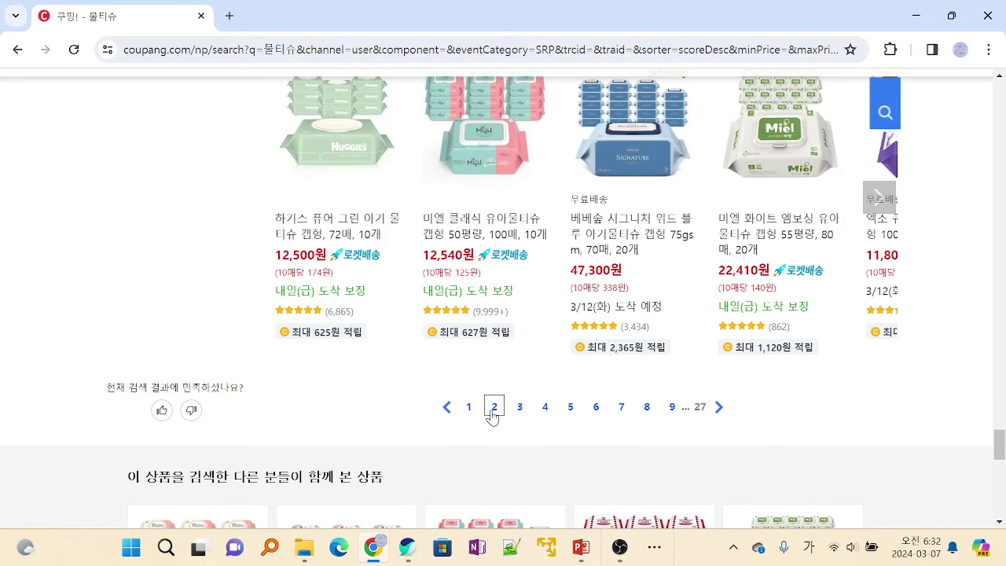
left_click(519, 407)
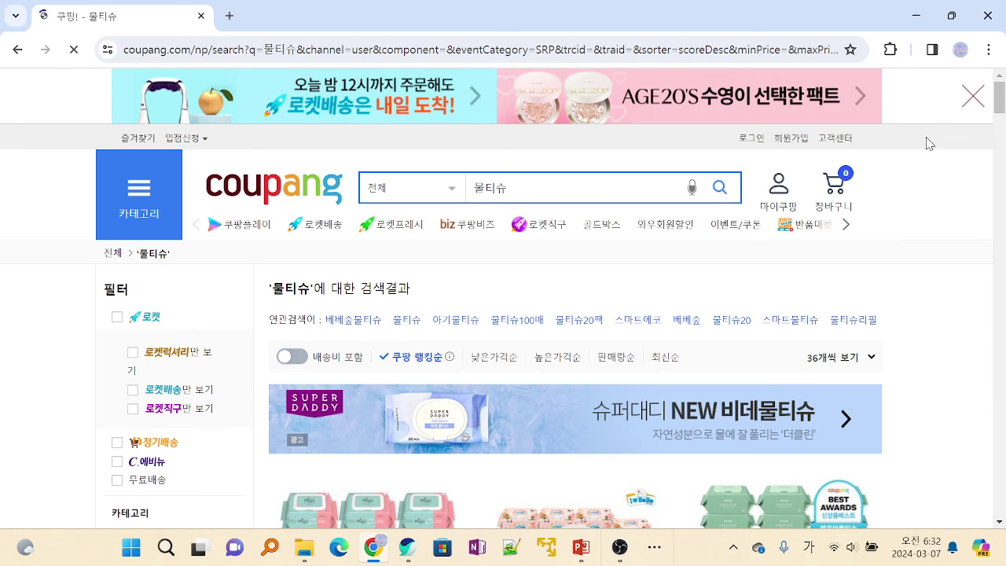
Advance through the 물티슈 search results one page at a time, from page 3 to page 5.
left_click_drag(1000, 100, 956, 456)
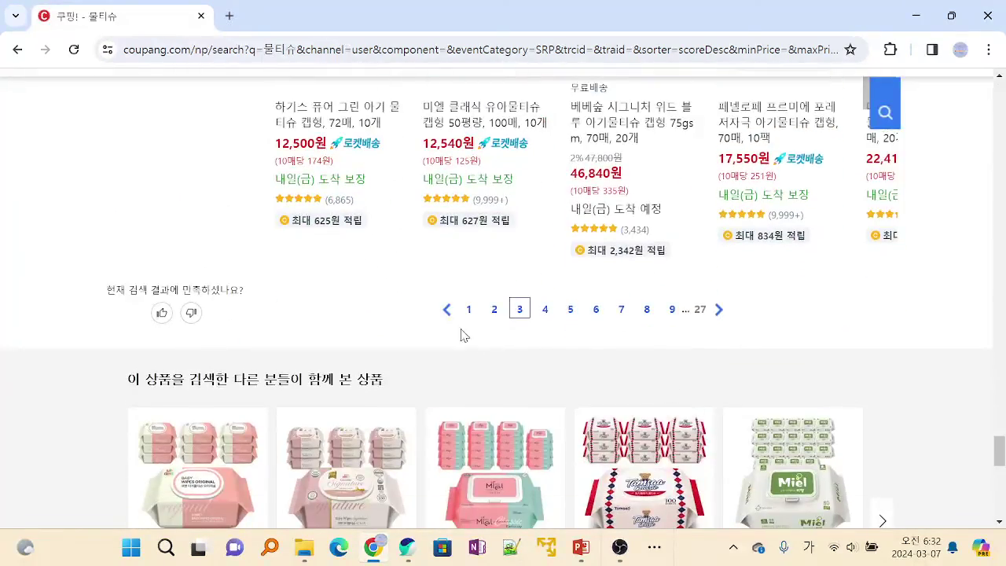
left_click(720, 311)
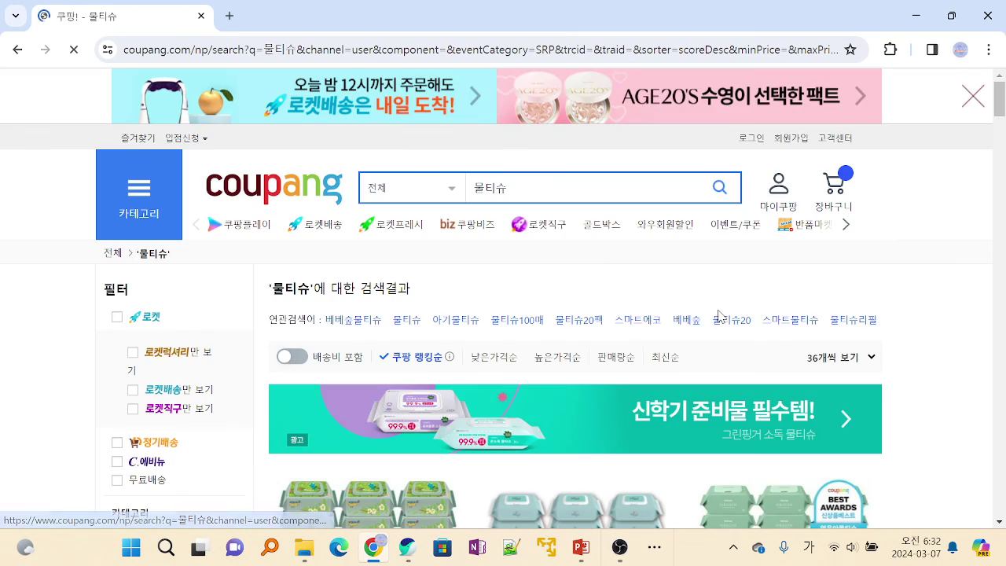
scroll(894, 128, "down", 8)
left_click_drag(999, 138, 949, 443)
scroll(949, 443, "down", 3)
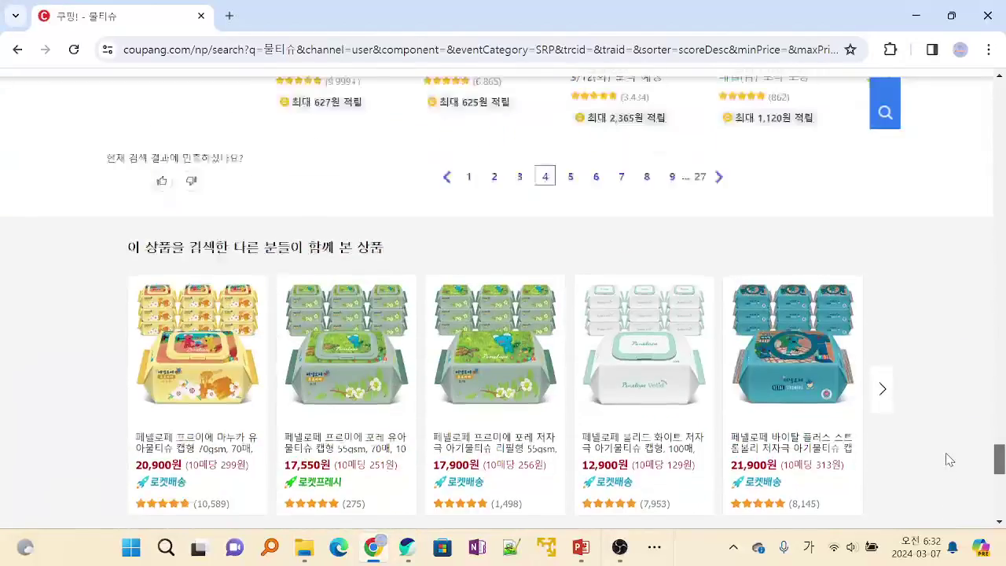
scroll(949, 444, "up", 3)
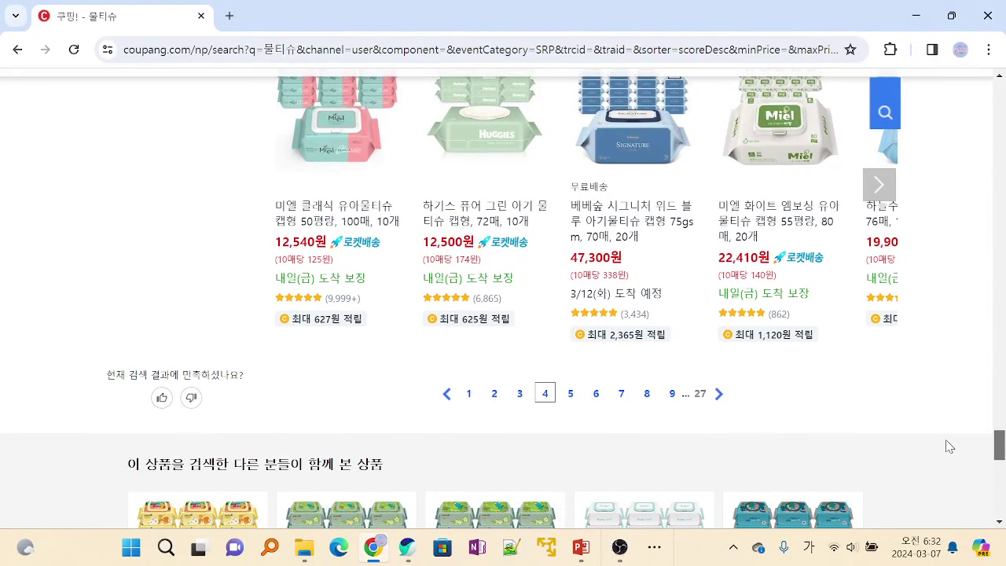
left_click(717, 399)
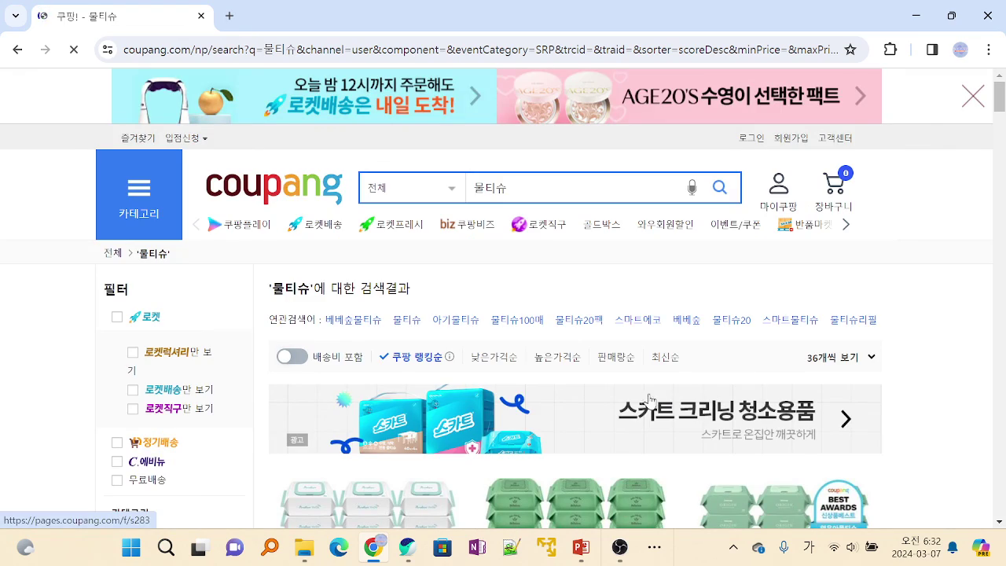
Inspect the end of the fifth results page's URL to find the page number parameter.
scroll(648, 393, "down", 10)
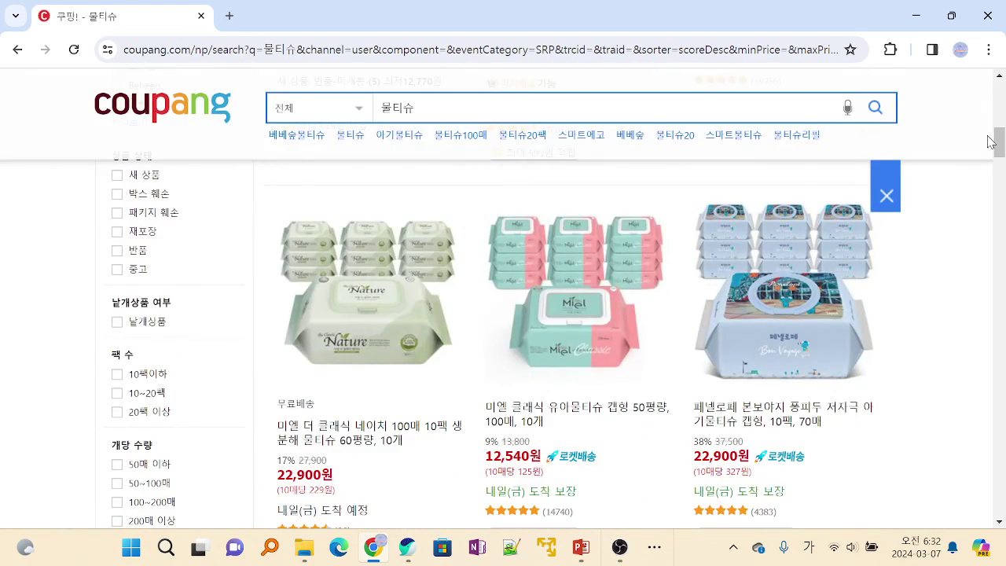
left_click_drag(999, 144, 999, 321)
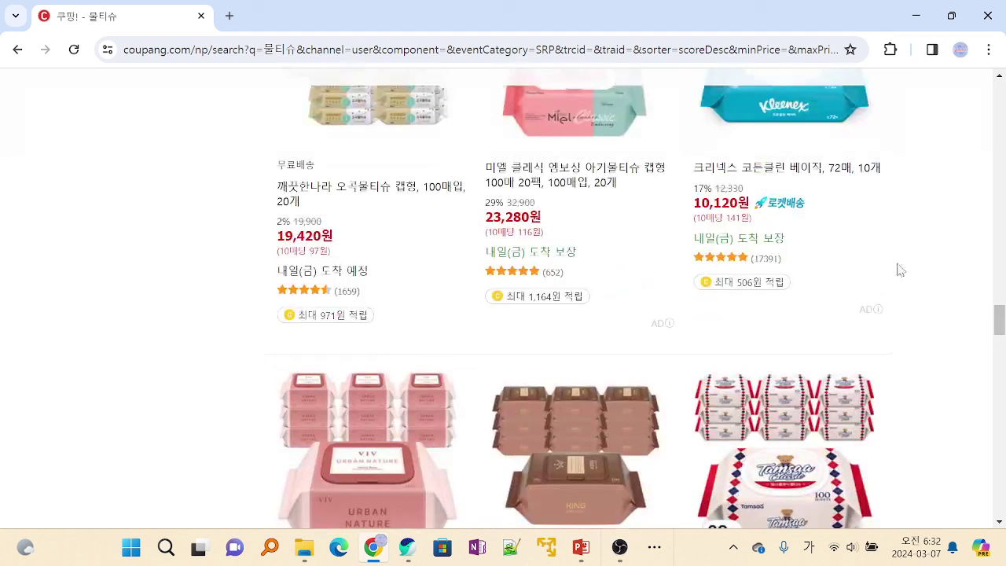
left_click(567, 50)
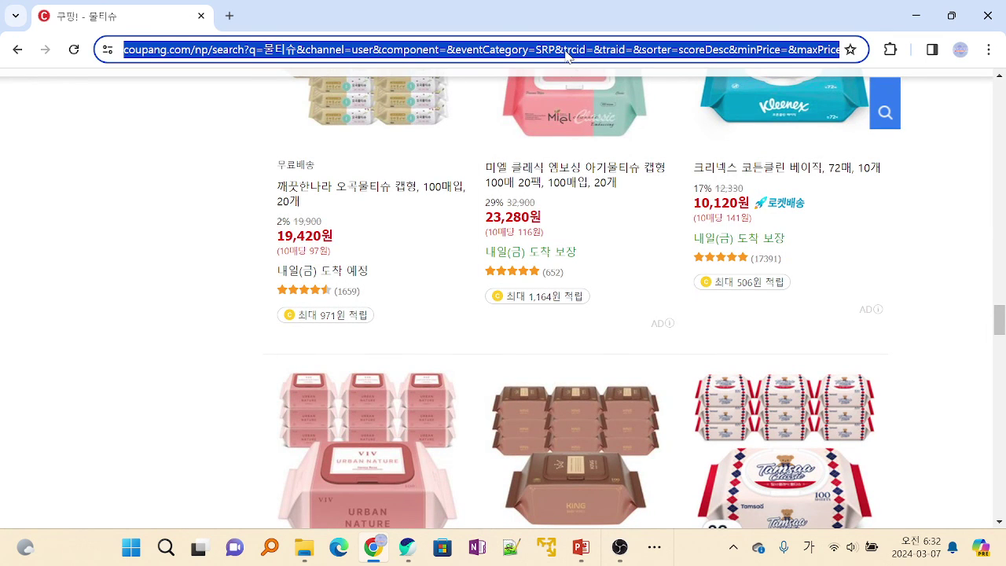
key("End")
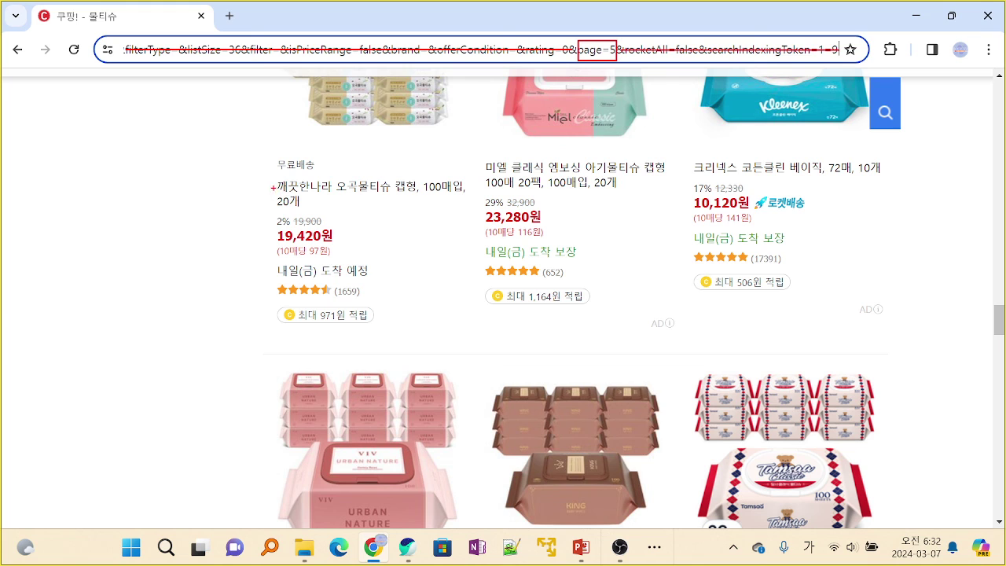
mouse_move(564, 27)
left_mouse_down()
mouse_move(591, 47)
mouse_move(643, 26)
left_mouse_up()
key("Escape")
Examine the product listings on results page 5, including their names, prices and ad labels, back to the first row.
scroll(535, 279, "up", 5)
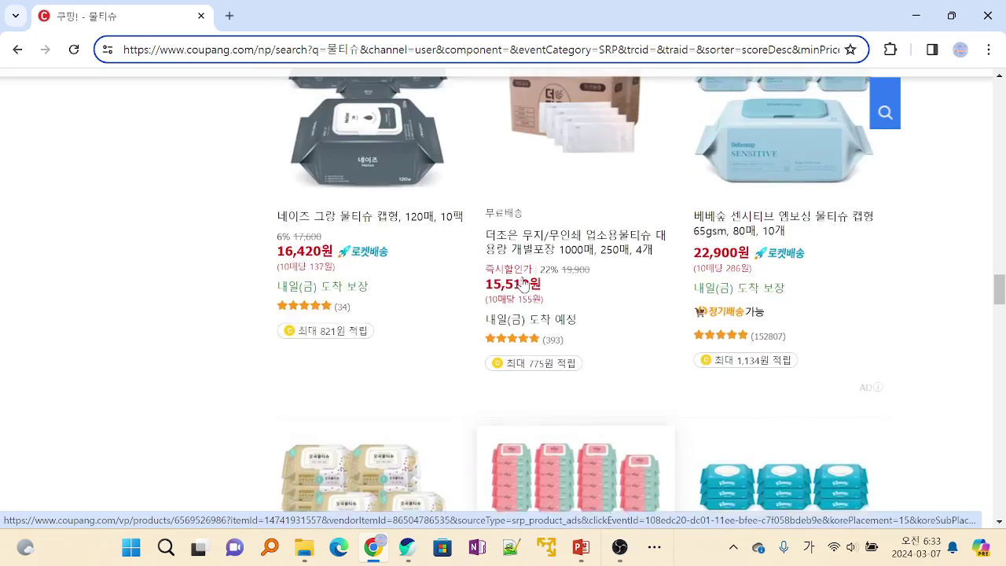
scroll(523, 283, "up", 8)
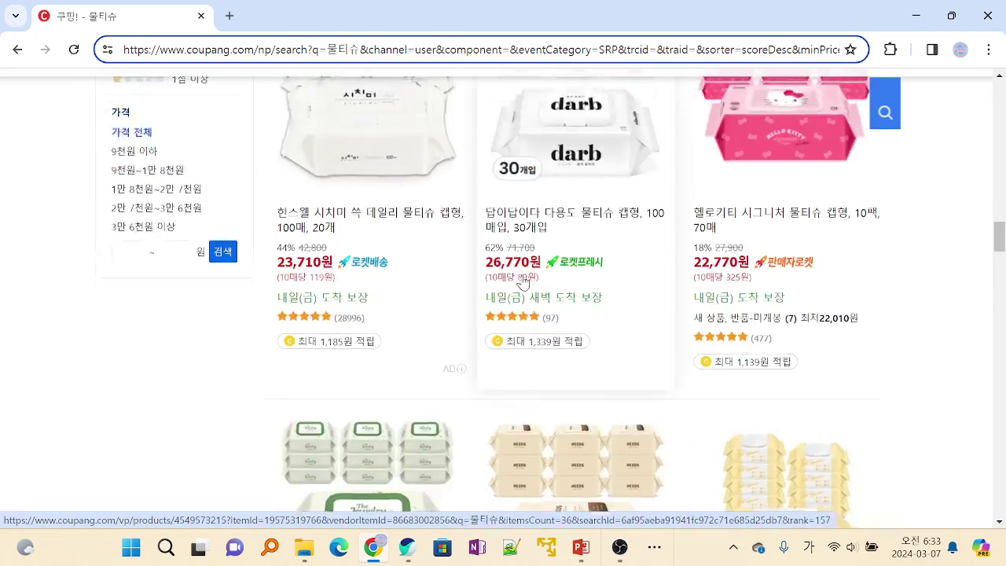
scroll(523, 283, "up", 10)
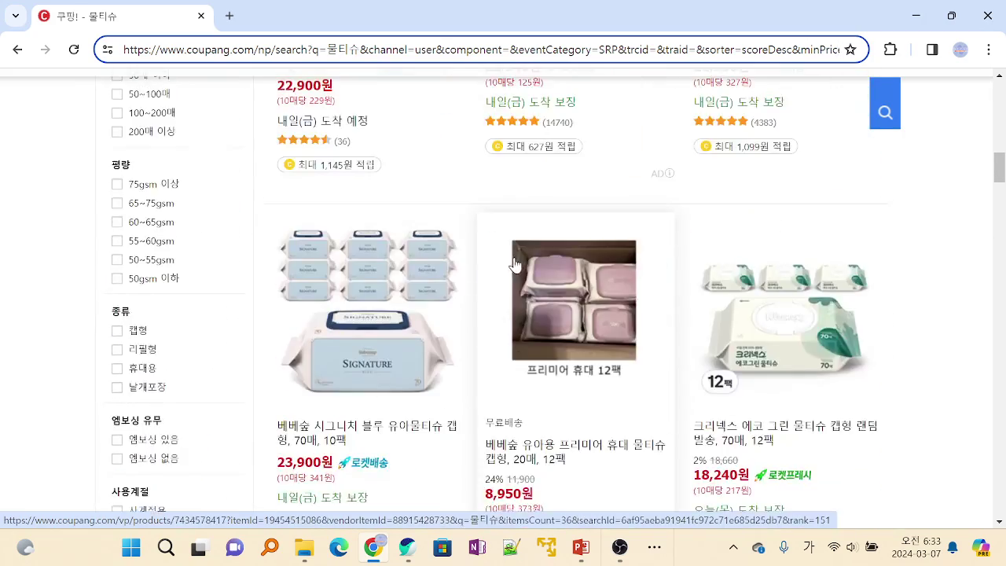
scroll(514, 266, "up", 10)
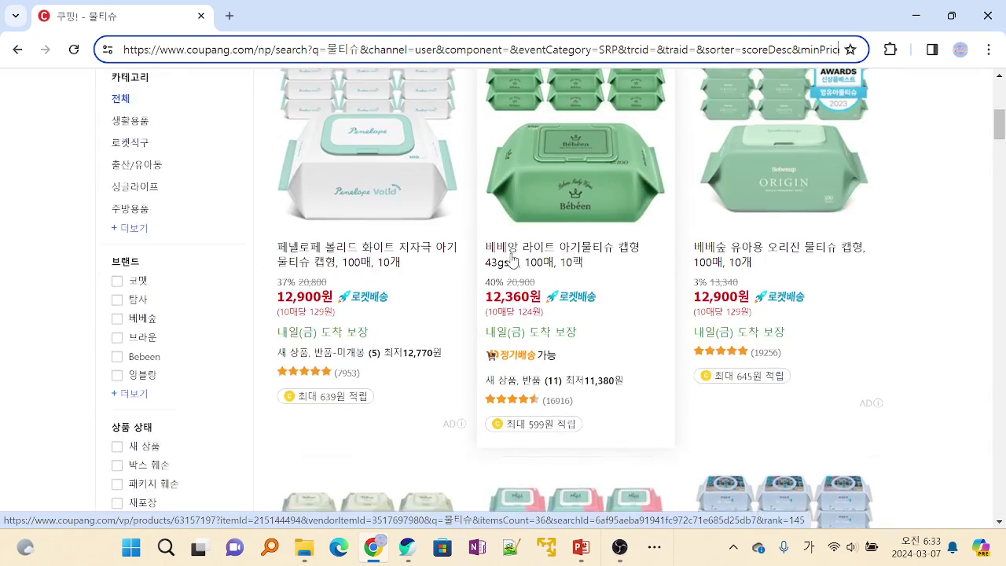
scroll(511, 259, "up", 4)
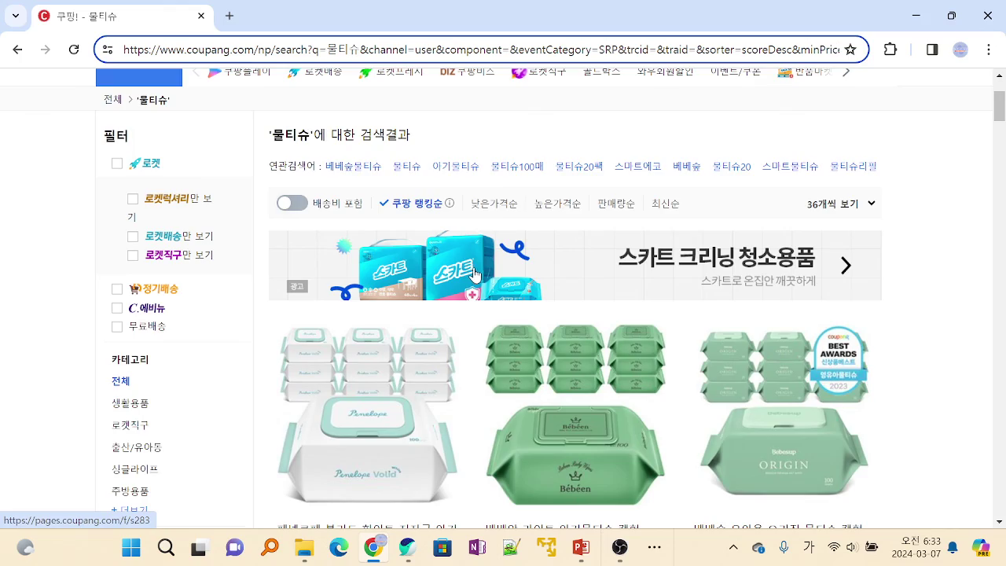
scroll(475, 271, "down", 15)
scroll(485, 250, "up", 15)
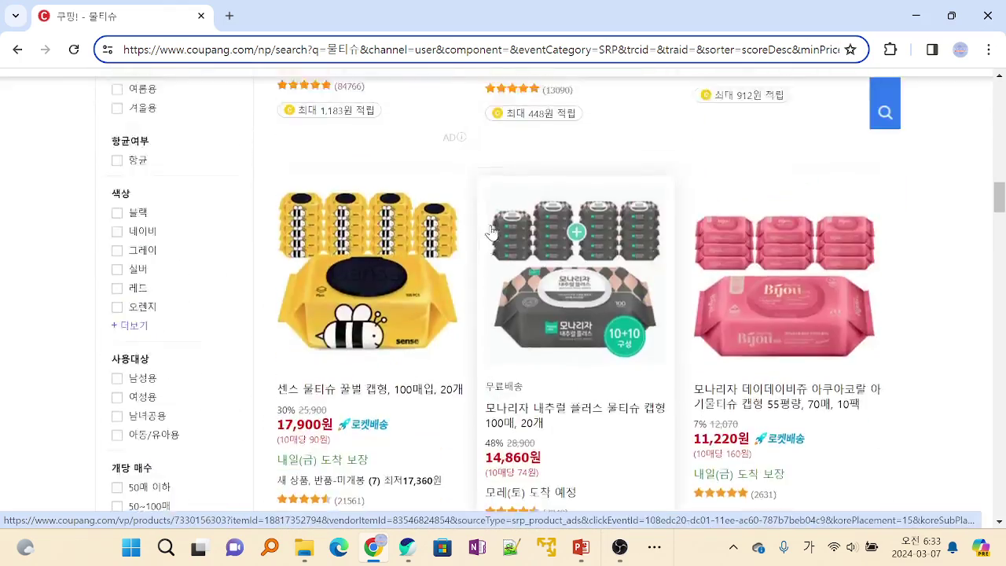
scroll(494, 259, "down", 7)
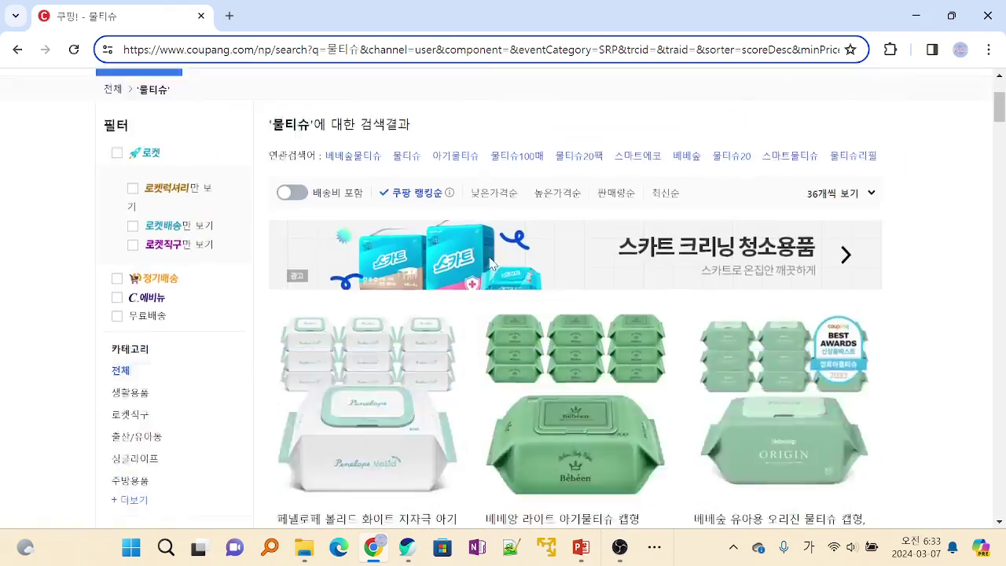
scroll(517, 196, "up", 3)
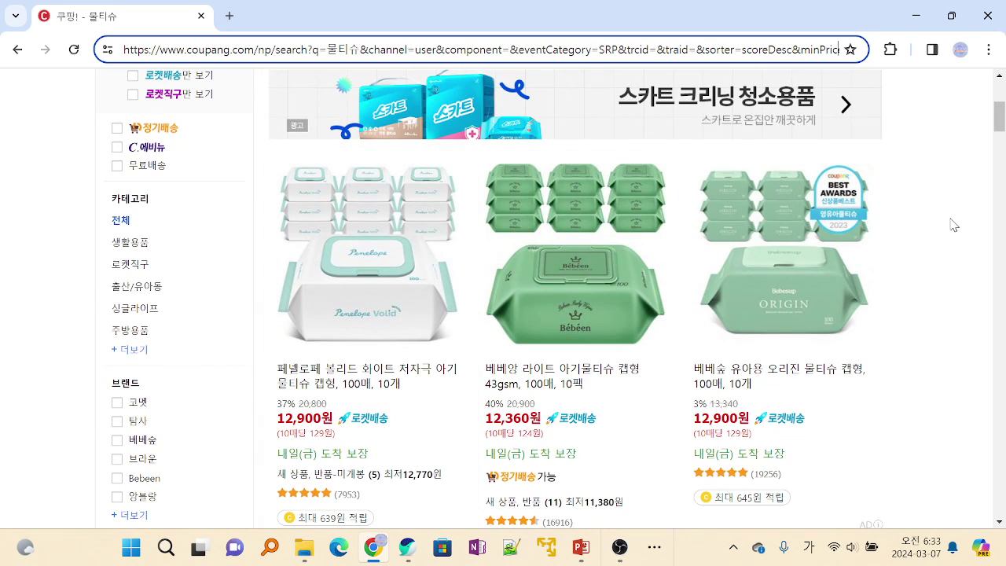
Open the browser's developer tools beside the results page and resize them so the HTML and product listings share the window.
key("F12")
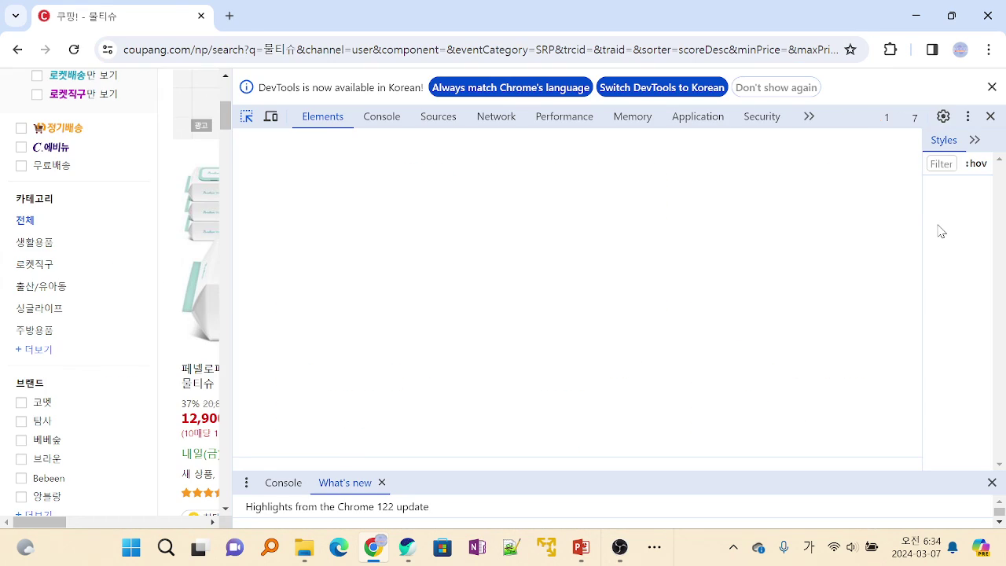
left_click_drag(235, 141, 455, 142)
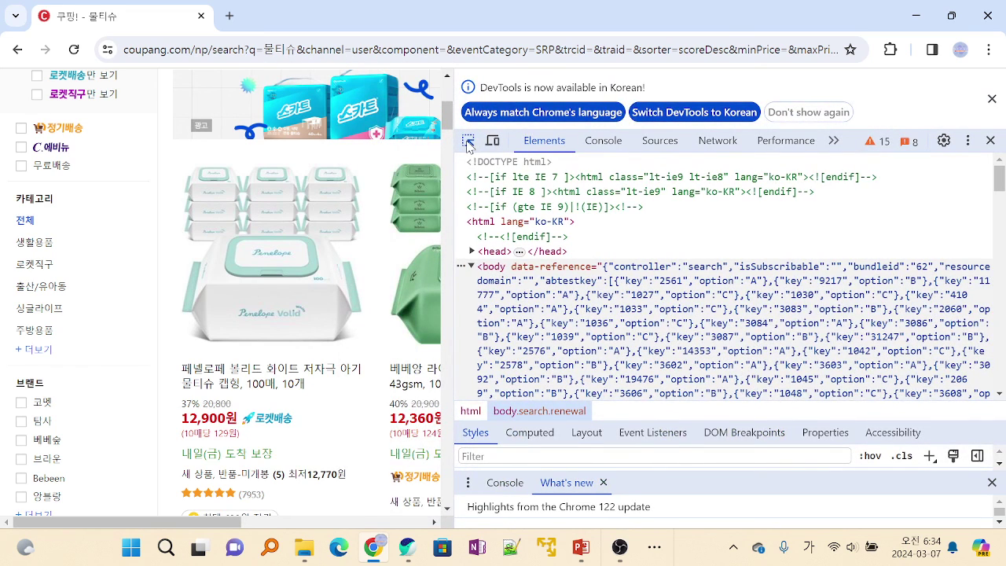
key("F12")
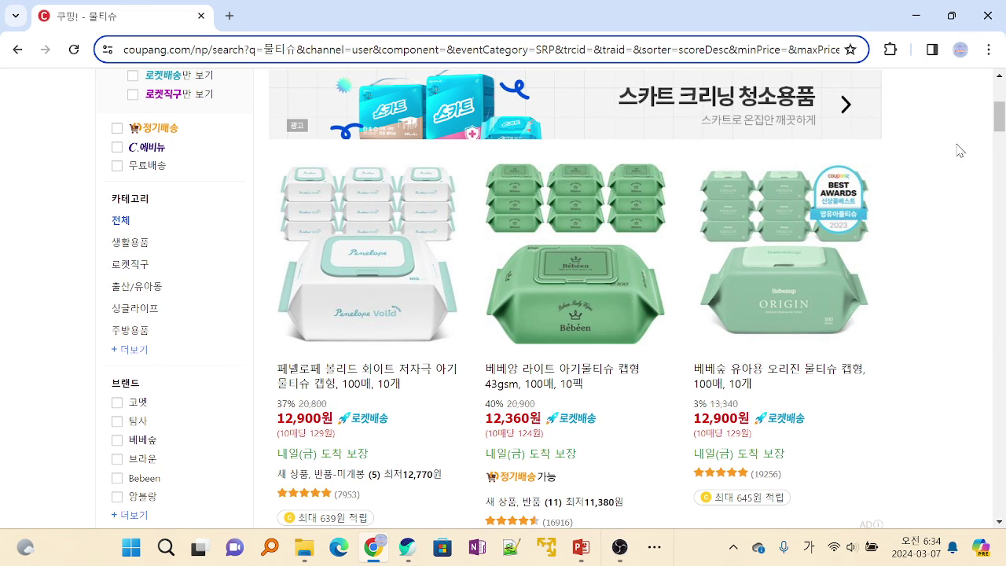
key("F12")
scroll(378, 236, "down", 5)
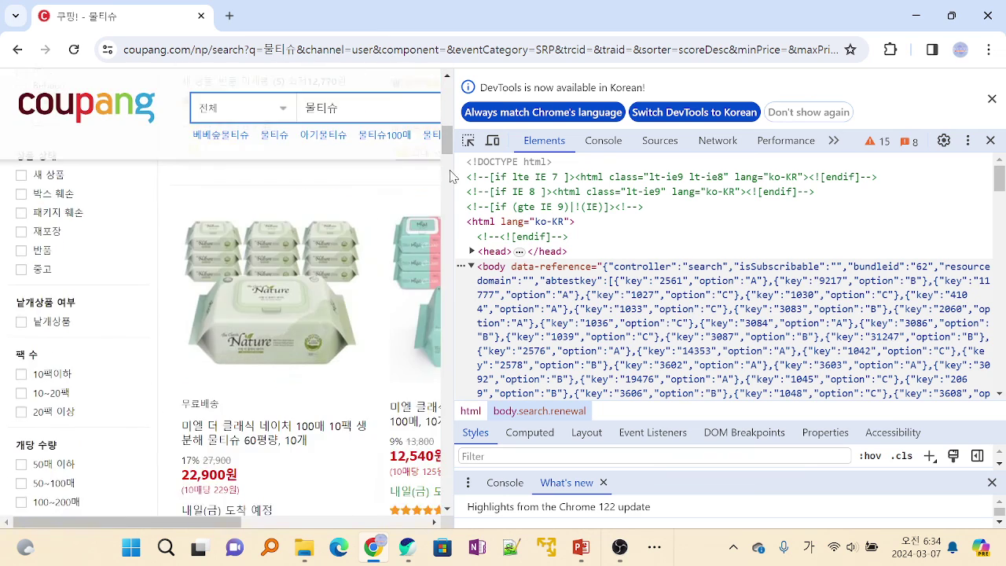
Inspect the first listed product's name, 페넬로페 볼리드 화이트, to locate its element in the page's HTML.
scroll(450, 171, "up", 5)
key("ctrl+2")
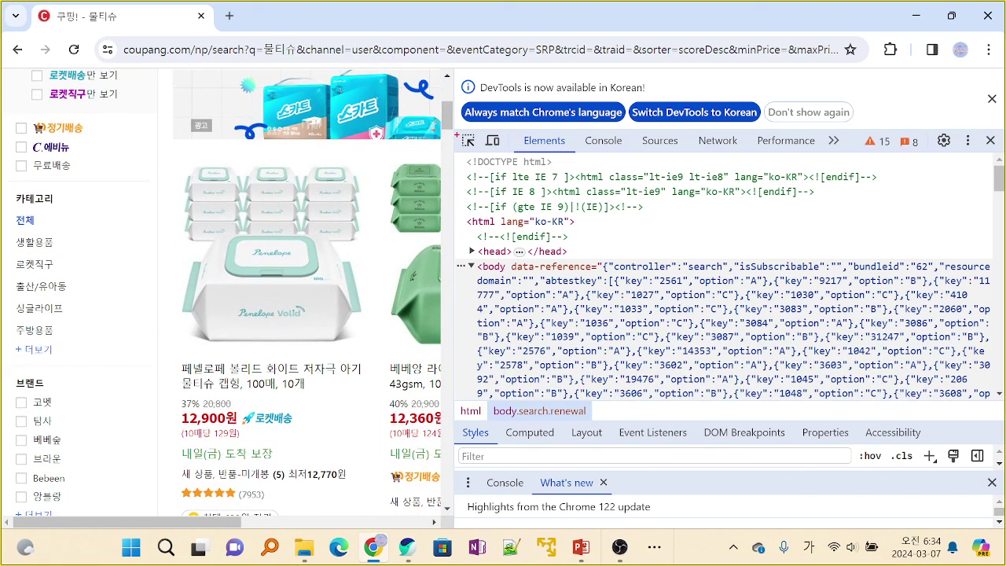
left_click(467, 140)
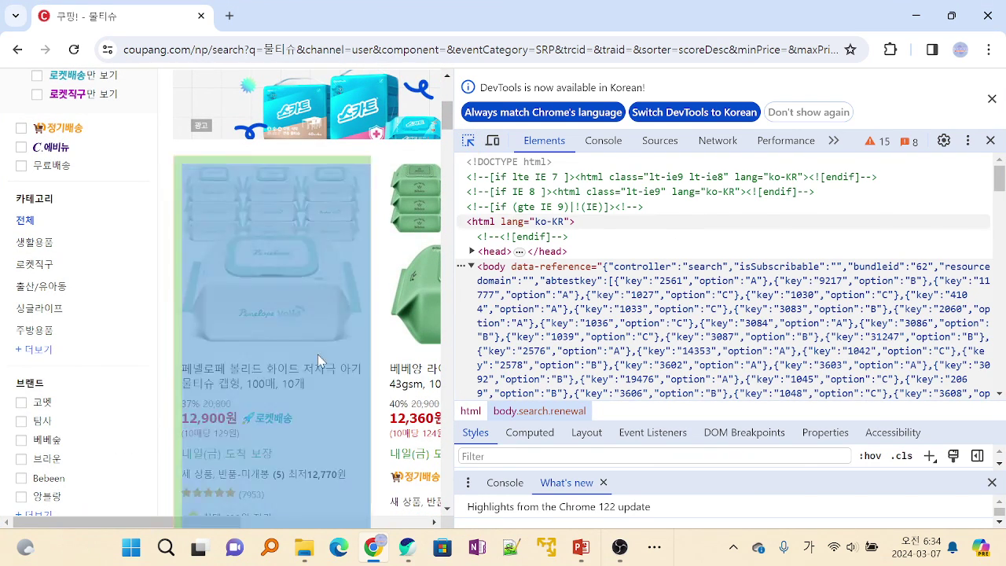
left_click(318, 372)
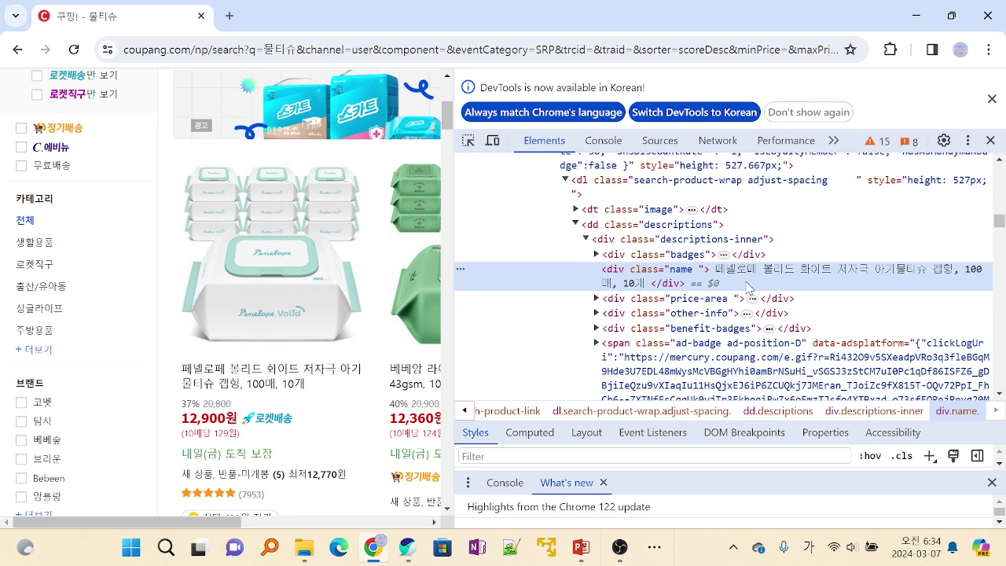
Examine the HTML elements around the product name, expanding and collapsing the badges block.
scroll(756, 279, "down", 4)
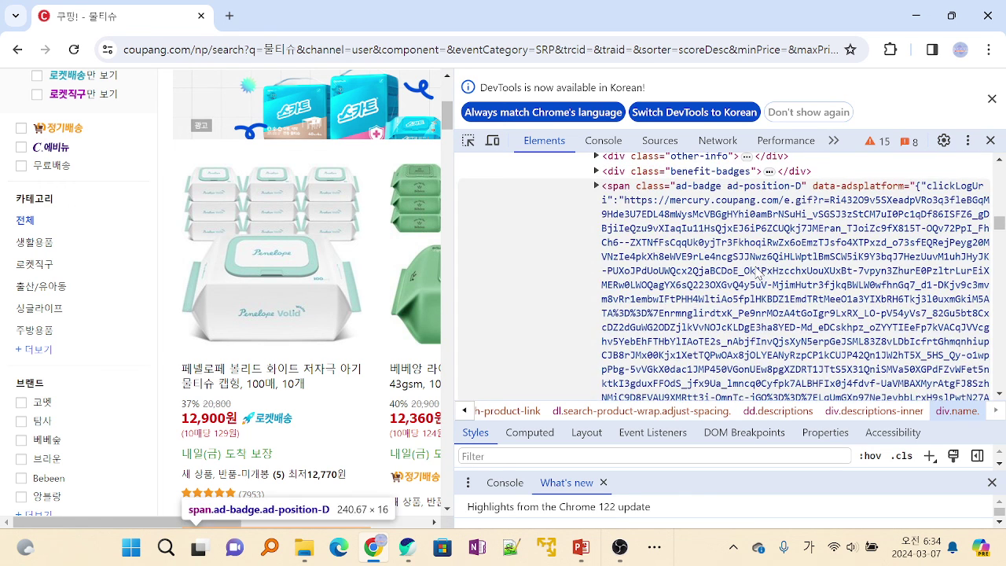
scroll(756, 271, "up", 2)
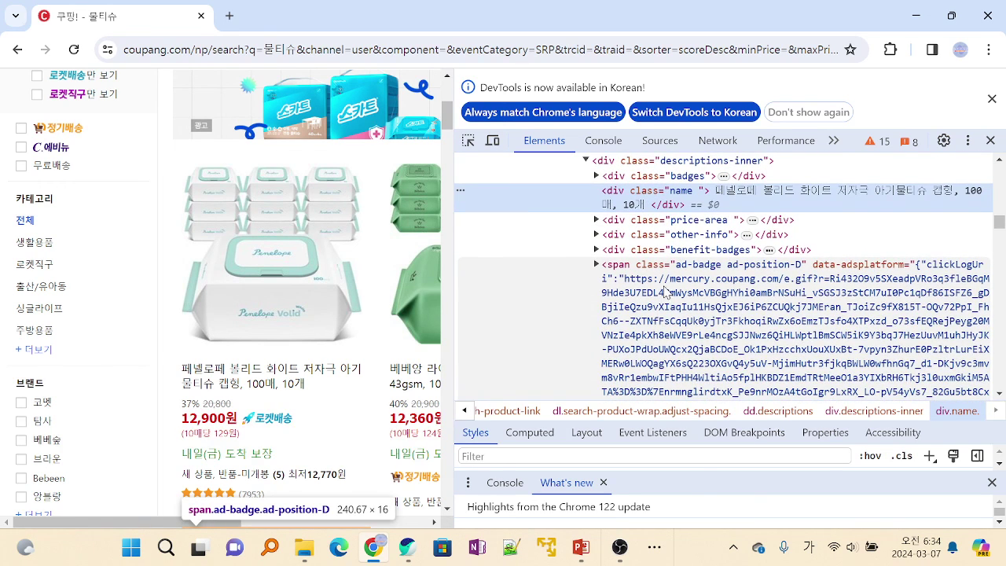
scroll(665, 293, "up", 2)
left_click(596, 257)
left_click(596, 254)
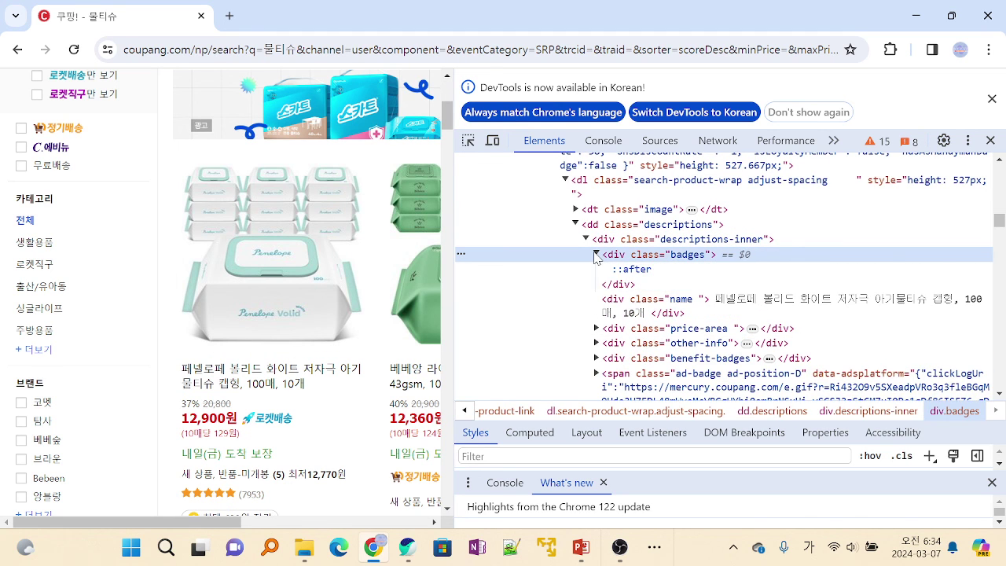
left_click(596, 253)
Examine the href address of the search-product-link element that encloses the first product.
scroll(605, 251, "up", 4)
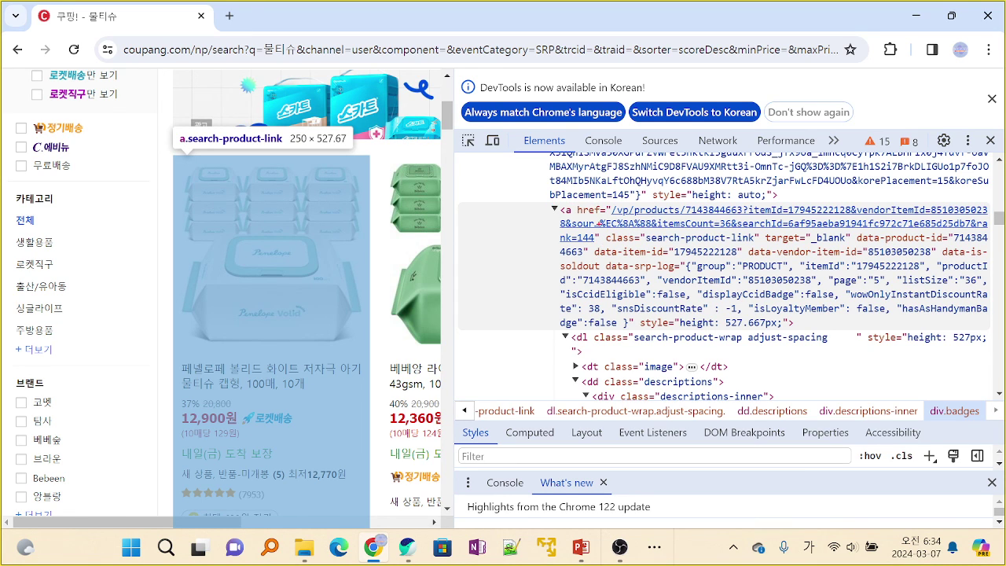
left_click_drag(609, 214, 987, 214)
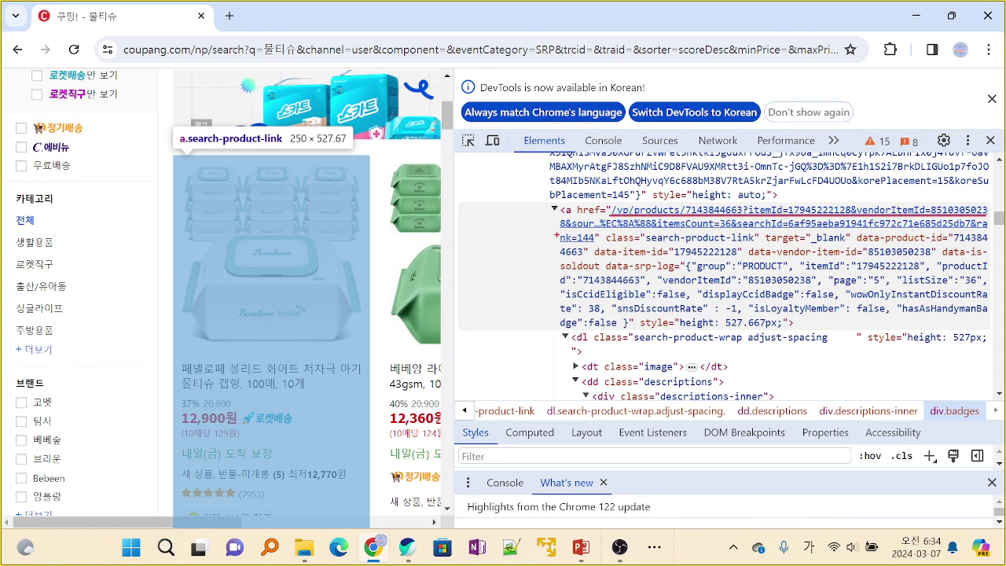
left_click_drag(559, 230, 994, 229)
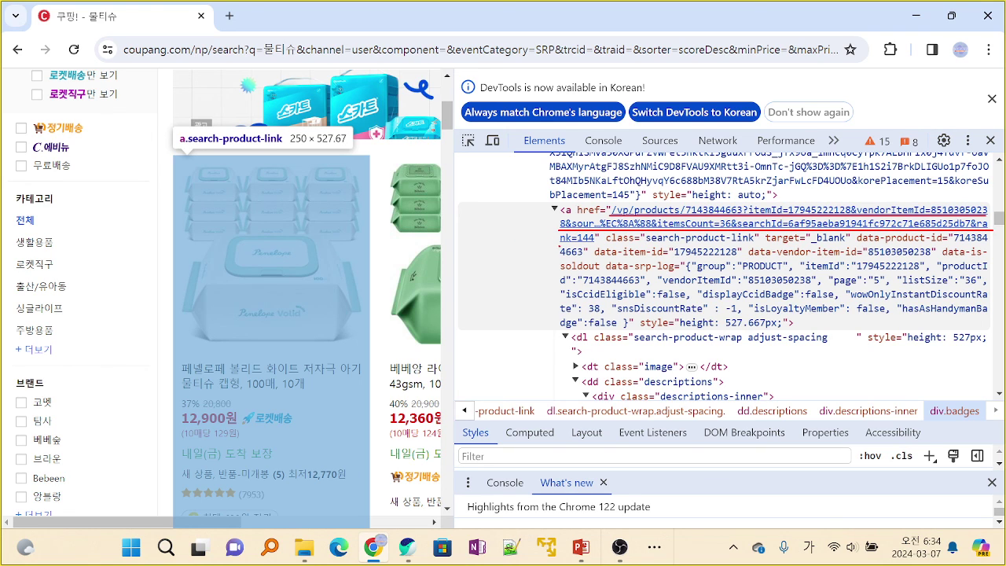
left_click_drag(559, 247, 599, 246)
key("Escape")
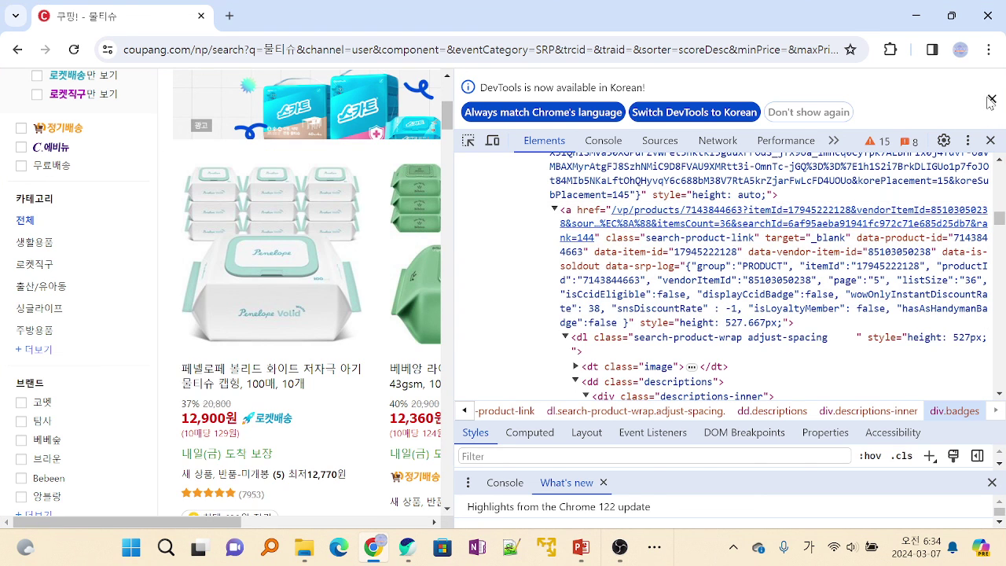
Close the developer tools and switch to the empty 오토코더 flow in Power Automate.
left_click(992, 98)
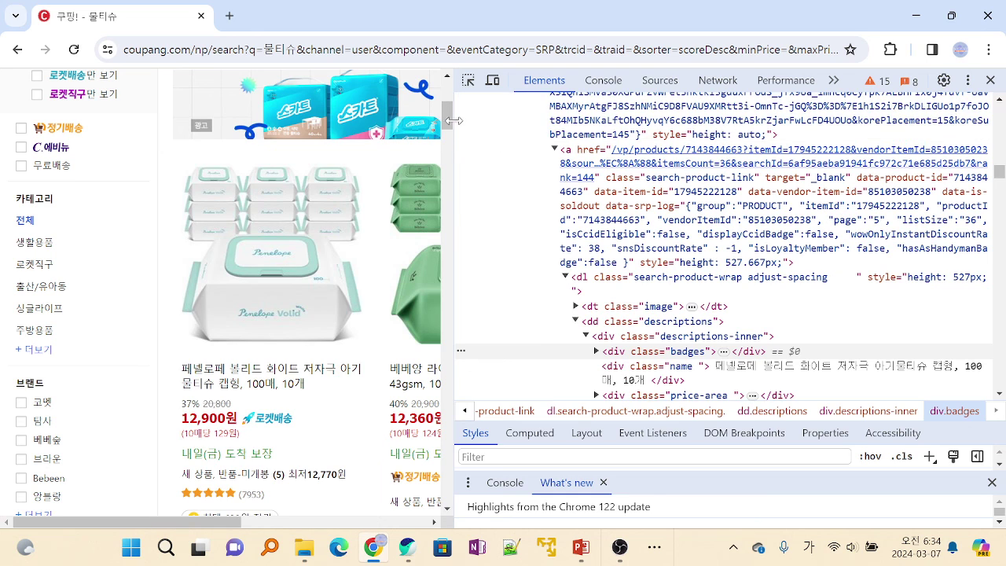
left_click_drag(454, 121, 634, 121)
left_click(991, 81)
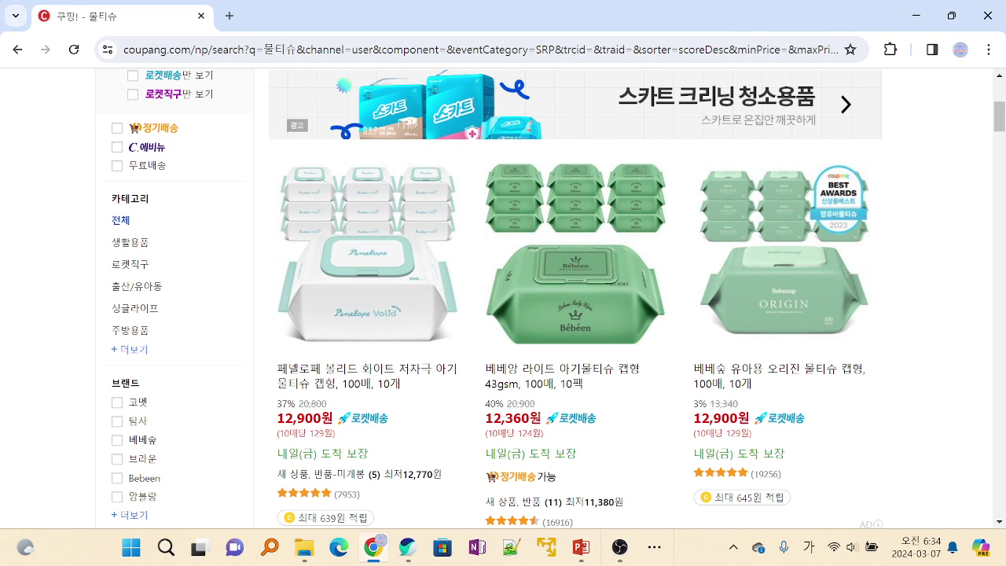
key("alt+Tab")
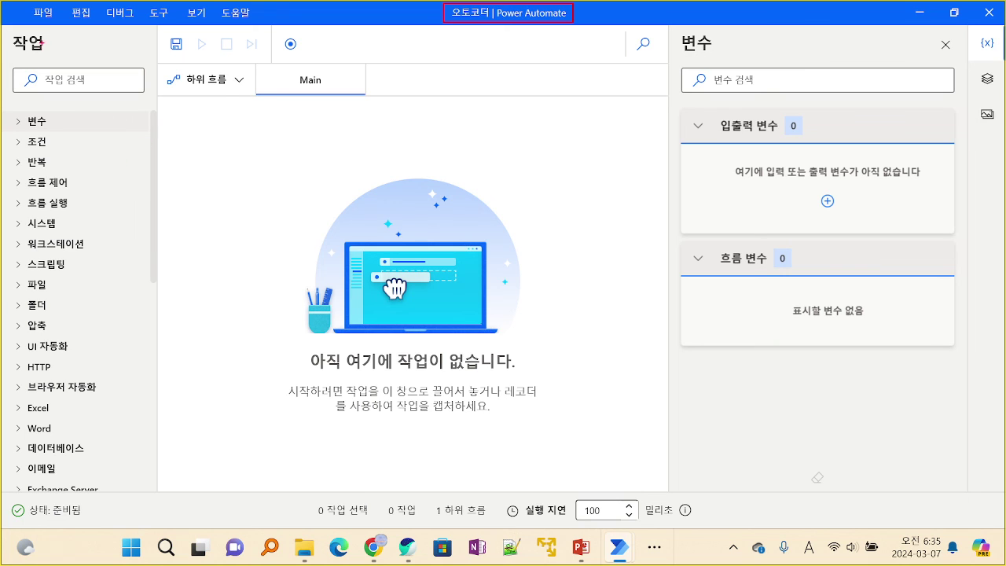
mouse_move(1, 27)
left_mouse_down()
mouse_move(157, 433)
mouse_move(157, 506)
mouse_move(156, 495)
left_mouse_up()
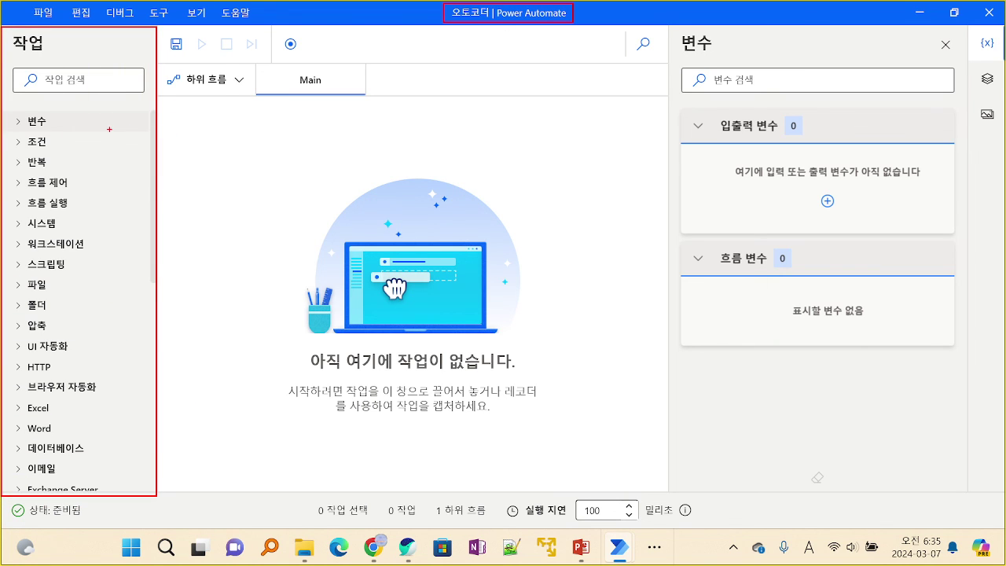
mouse_move(109, 129)
left_mouse_down()
mouse_move(241, 134)
mouse_move(248, 146)
left_mouse_up()
mouse_move(103, 191)
left_mouse_down()
mouse_move(148, 176)
mouse_move(230, 186)
mouse_move(239, 201)
mouse_move(195, 208)
left_mouse_up()
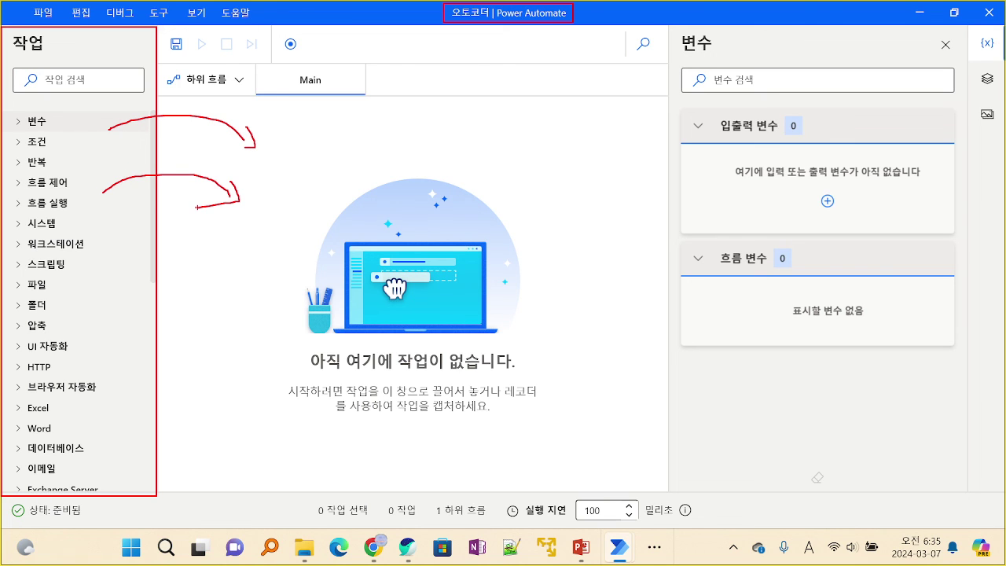
mouse_move(100, 260)
left_mouse_down()
mouse_move(212, 276)
mouse_move(185, 281)
left_mouse_up()
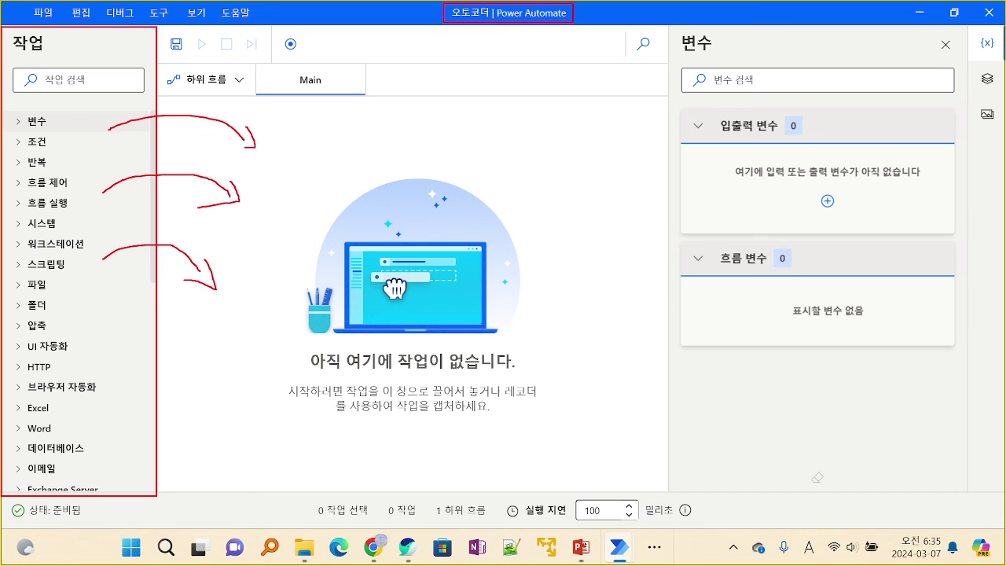
mouse_move(114, 344)
left_mouse_down()
mouse_move(145, 318)
mouse_move(202, 340)
mouse_move(185, 336)
left_mouse_up()
left_click_drag(270, 113, 414, 165)
left_click_drag(272, 188, 408, 209)
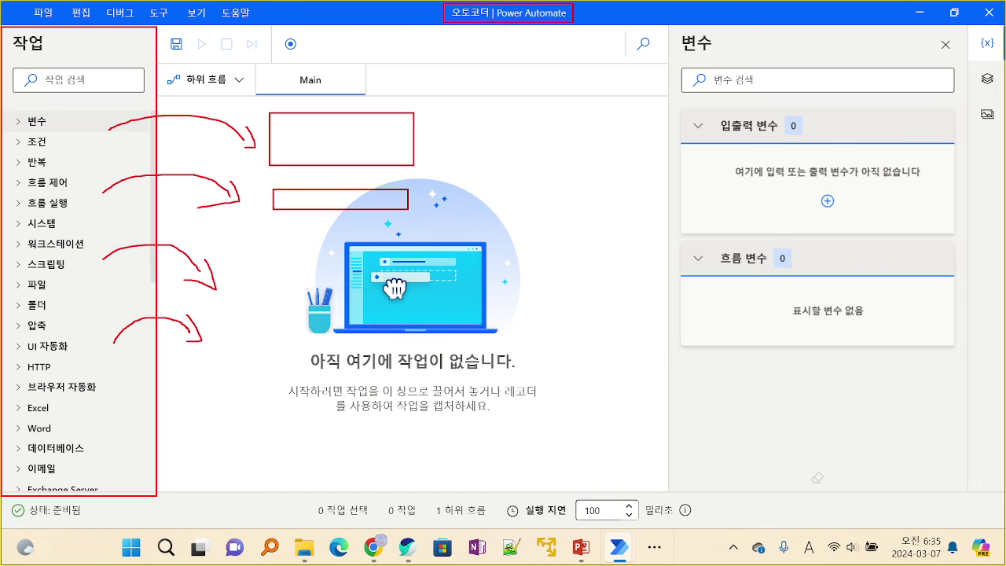
left_click_drag(268, 247, 400, 277)
mouse_move(261, 250)
left_mouse_down()
mouse_move(344, 288)
mouse_move(402, 294)
left_mouse_up()
left_click_drag(260, 335, 399, 375)
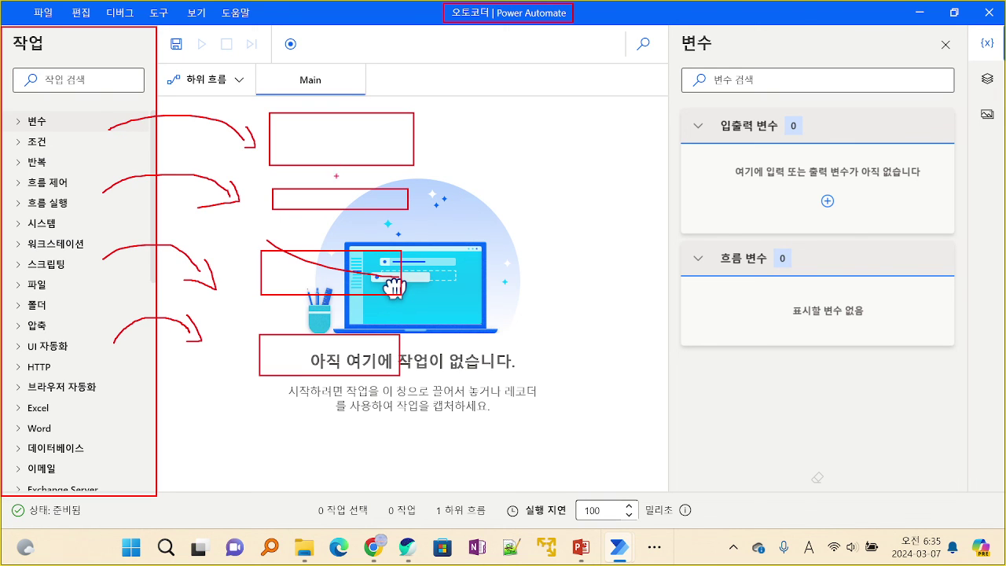
left_click_drag(335, 195, 335, 144)
left_click_drag(330, 274, 323, 192)
left_click_drag(334, 356, 321, 293)
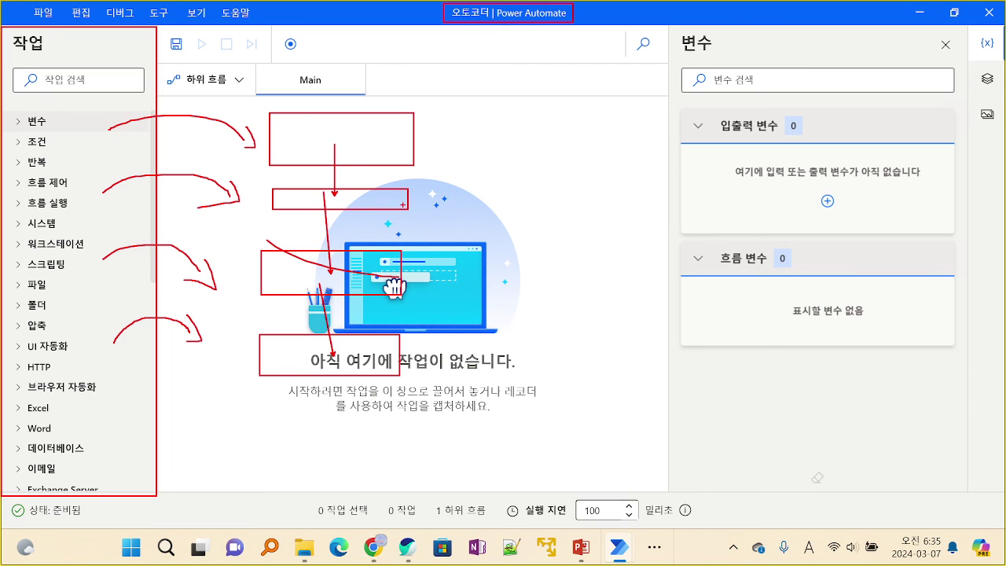
mouse_move(397, 194)
left_mouse_down()
mouse_move(417, 192)
mouse_move(444, 232)
mouse_move(423, 324)
mouse_move(383, 356)
mouse_move(441, 353)
left_mouse_up()
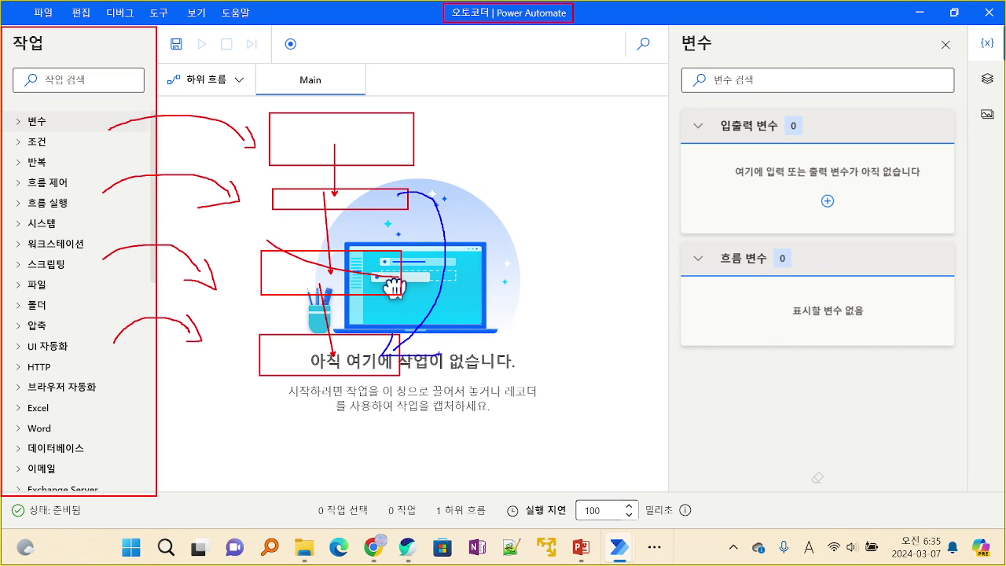
mouse_move(162, 63)
left_mouse_down()
mouse_move(164, 72)
mouse_move(248, 90)
mouse_move(259, 102)
mouse_move(256, 41)
mouse_move(370, 33)
mouse_move(398, 68)
mouse_move(408, 58)
mouse_move(393, 76)
mouse_move(441, 95)
left_mouse_up()
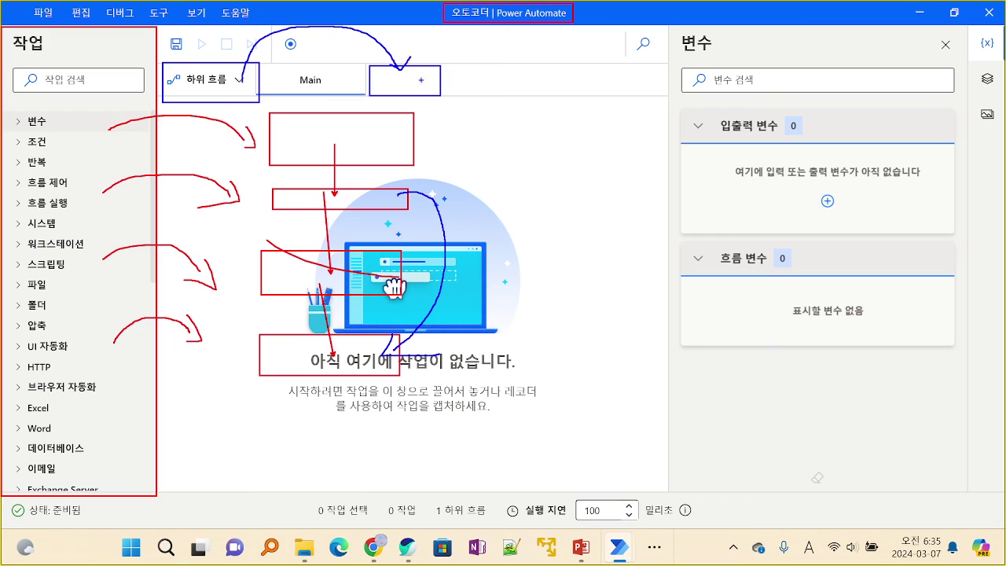
mouse_move(391, 352)
left_mouse_down()
mouse_move(434, 123)
mouse_move(421, 111)
mouse_move(460, 118)
left_mouse_up()
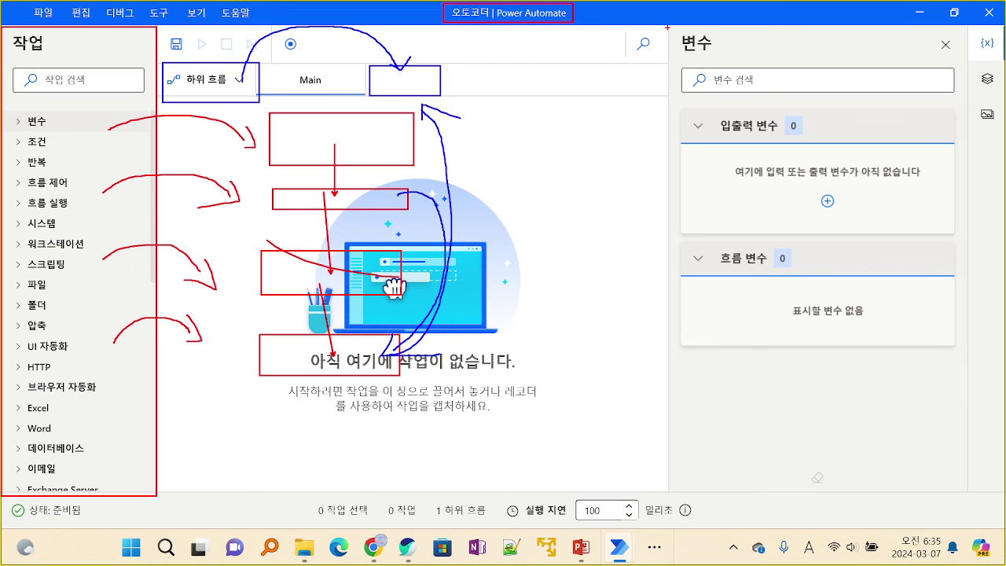
mouse_move(668, 28)
left_mouse_down()
mouse_move(920, 436)
mouse_move(963, 499)
mouse_move(967, 492)
left_mouse_up()
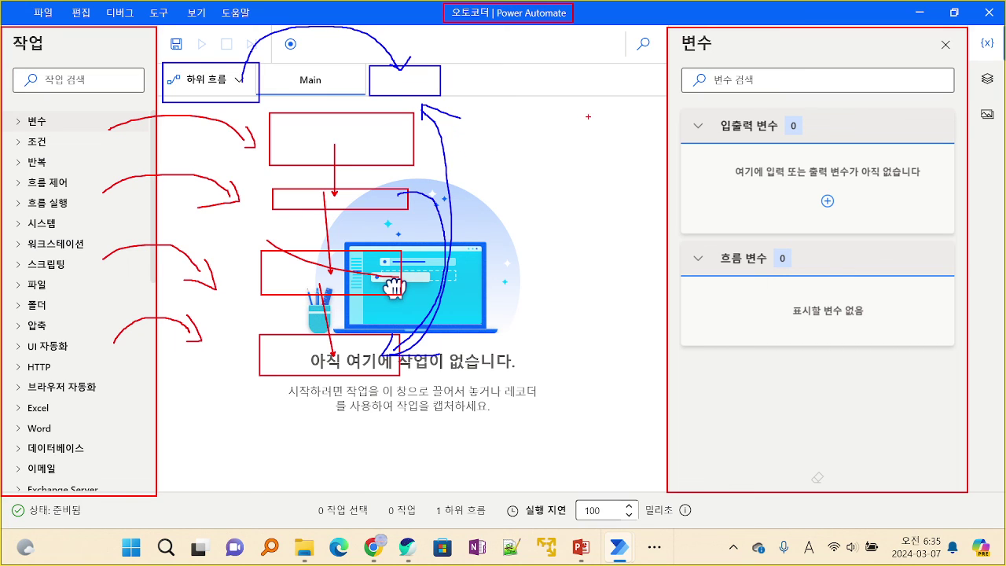
mouse_move(732, 41)
left_mouse_down()
mouse_move(696, 63)
mouse_move(669, 31)
mouse_move(723, 15)
mouse_move(736, 55)
left_mouse_up()
mouse_move(392, 125)
left_mouse_down()
mouse_move(403, 149)
mouse_move(436, 124)
left_mouse_up()
mouse_move(390, 188)
left_mouse_down()
mouse_move(395, 201)
mouse_move(428, 178)
left_mouse_up()
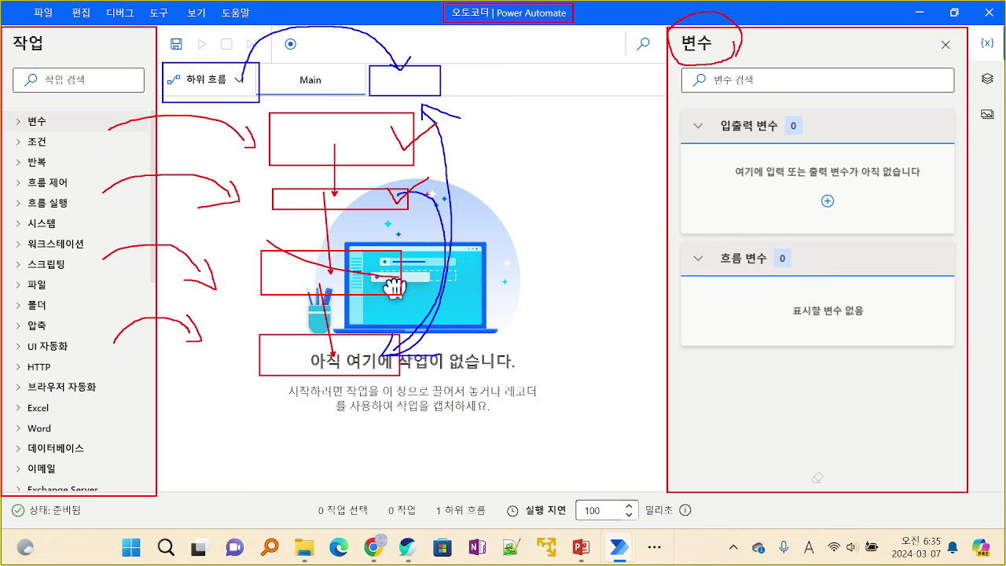
left_click_drag(381, 261, 386, 270)
left_click_drag(386, 270, 432, 251)
mouse_move(368, 344)
left_mouse_down()
mouse_move(384, 355)
mouse_move(428, 311)
left_mouse_up()
left_click_drag(330, 88, 330, 126)
left_click_drag(718, 115, 732, 132)
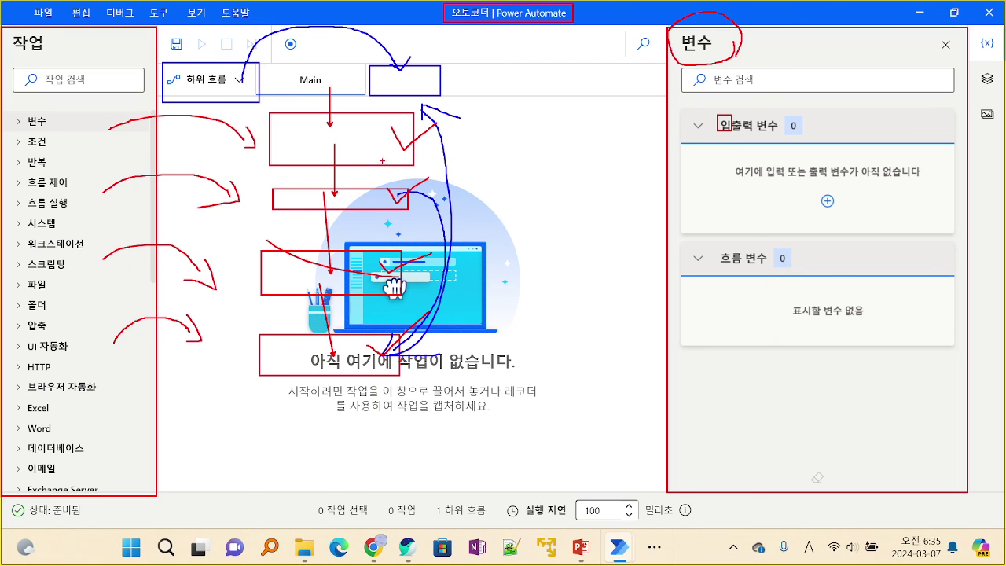
left_click_drag(389, 143, 382, 231)
left_click_drag(732, 115, 755, 135)
left_click_drag(683, 142, 959, 237)
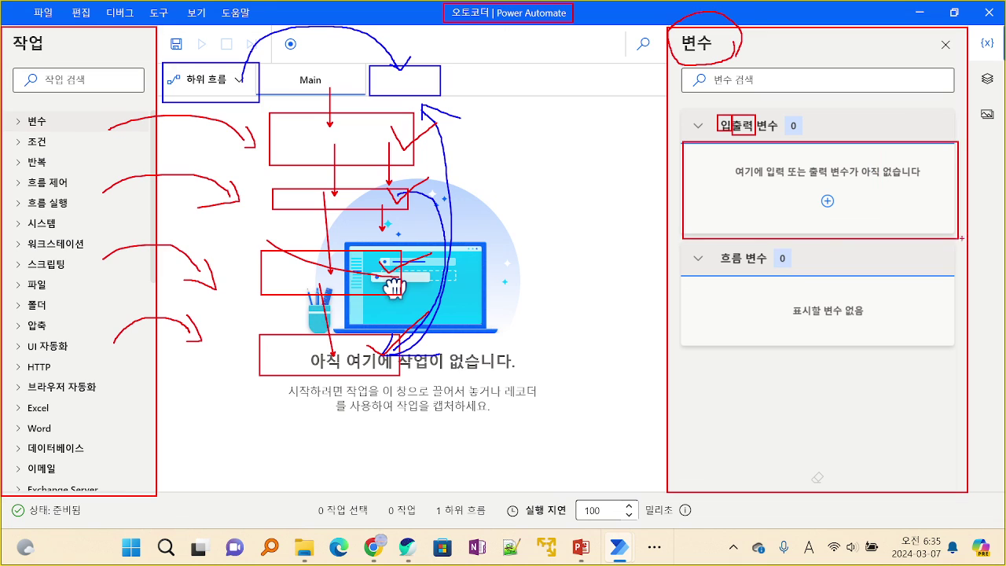
left_click_drag(677, 276, 956, 349)
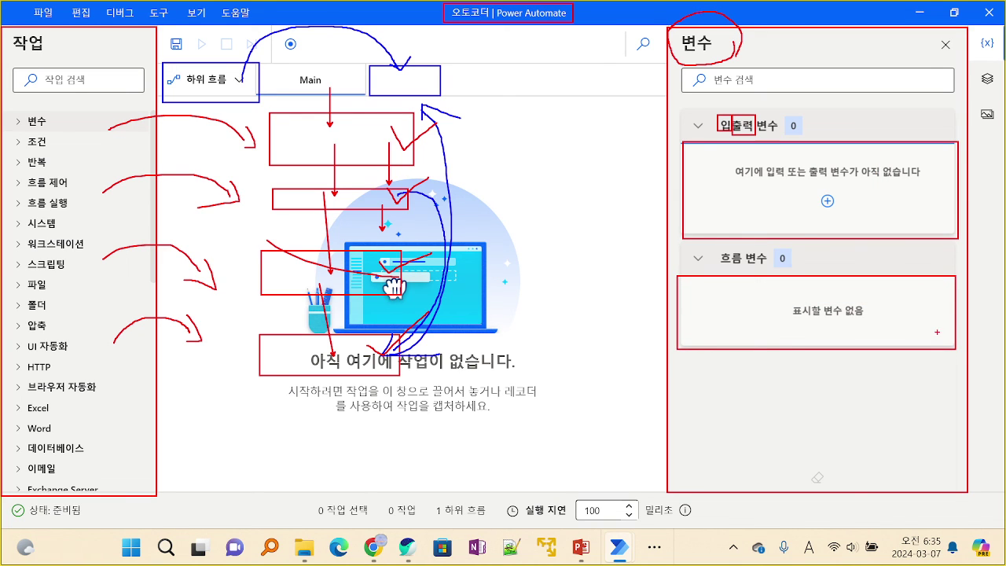